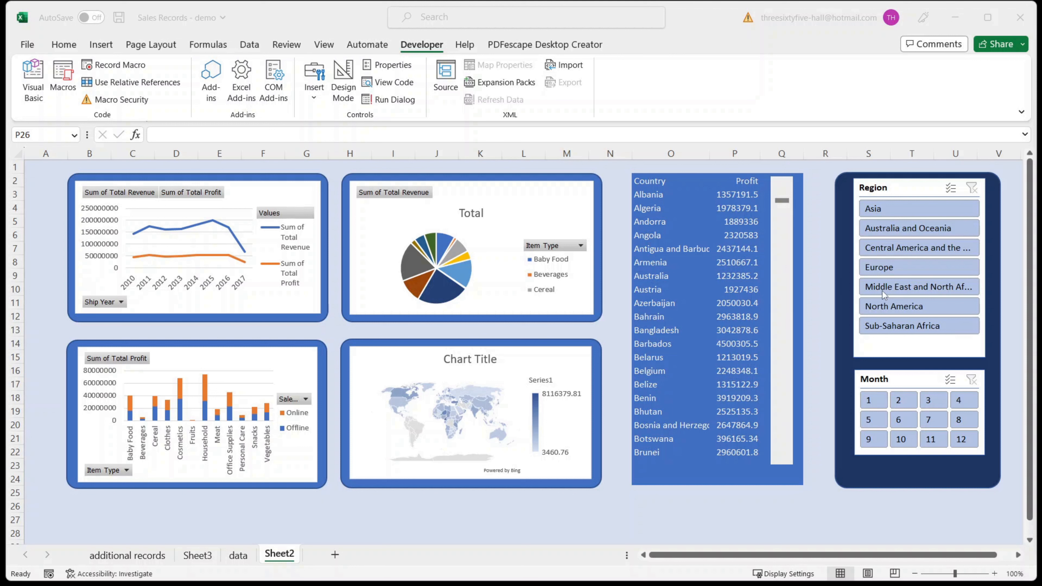
Filter the finished dashboard to the Asia and Middle East and North Africa regions and to months 2 and 10.
click(902, 210)
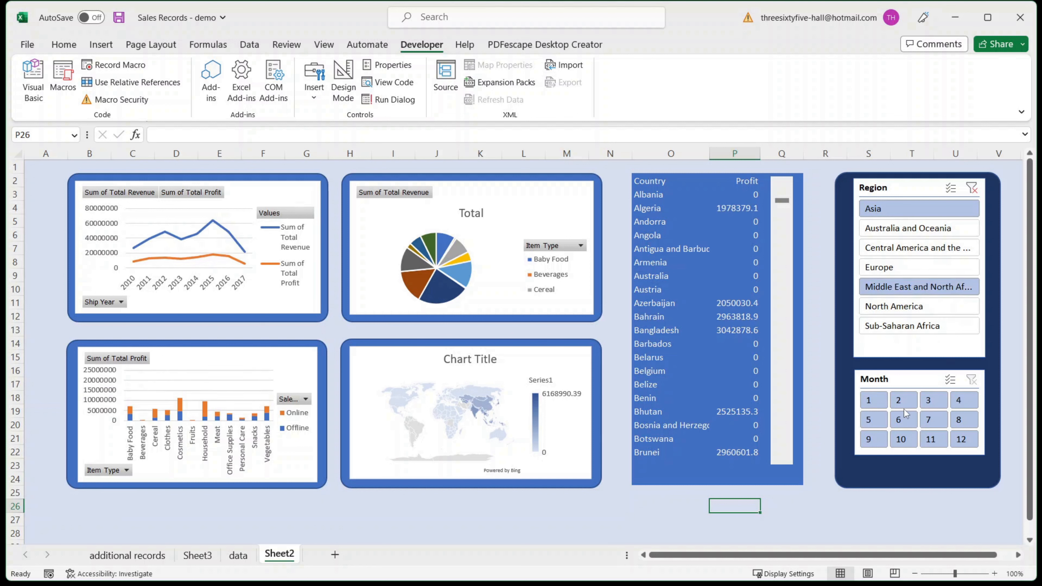
click(901, 401)
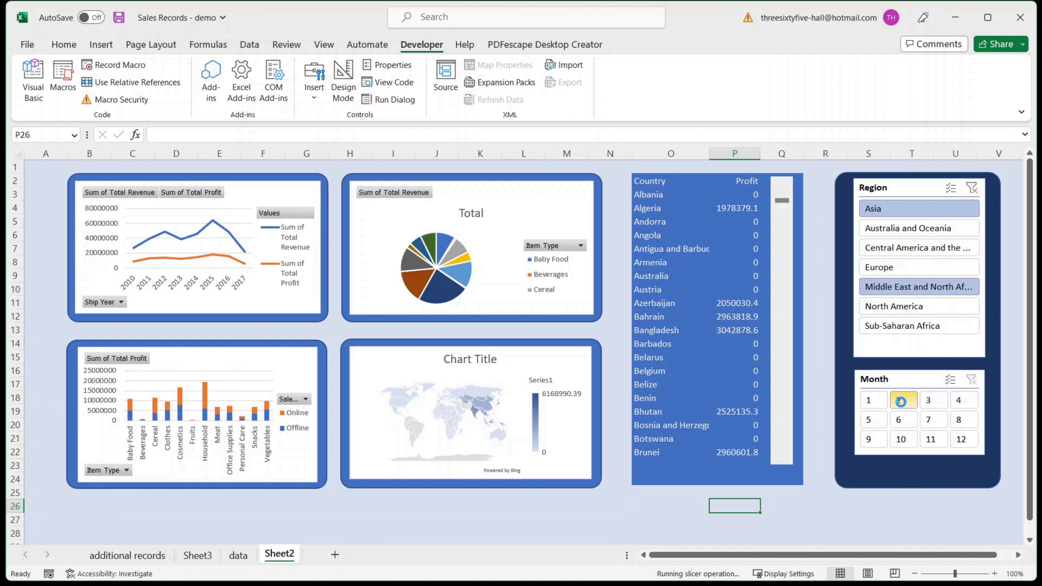
ctrl+click(907, 441)
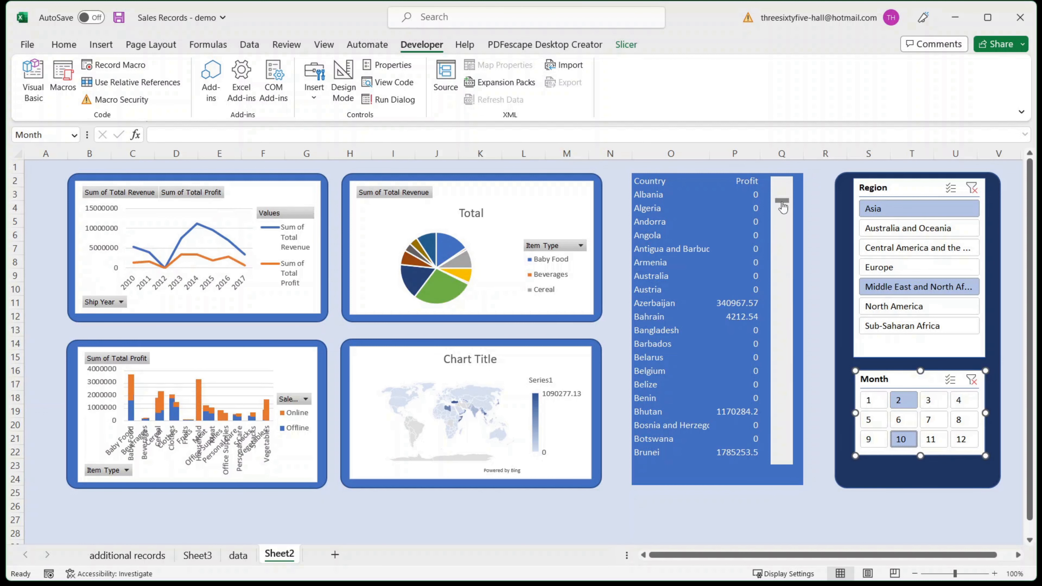
mouse_move(782, 207)
mouse_down()
mouse_move(787, 443)
mouse_move(785, 189)
mouse_up()
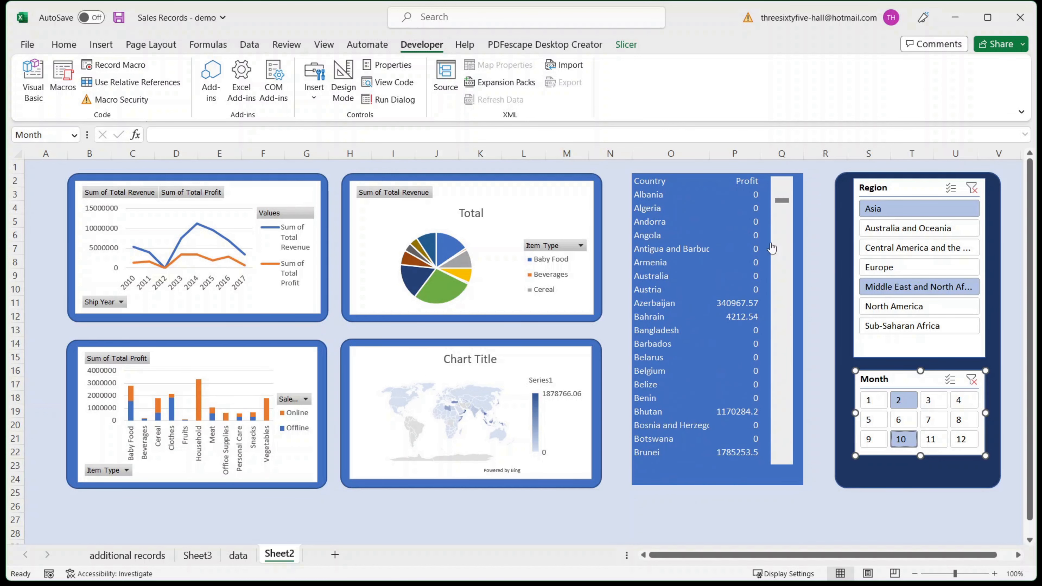
Clear the Region and Month slicer filters.
click(972, 188)
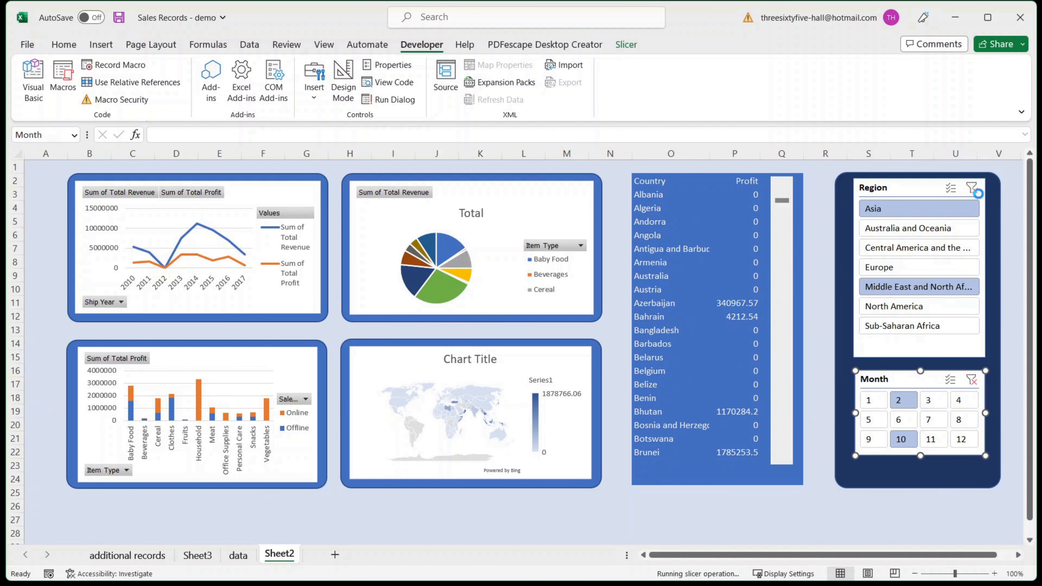
click(972, 380)
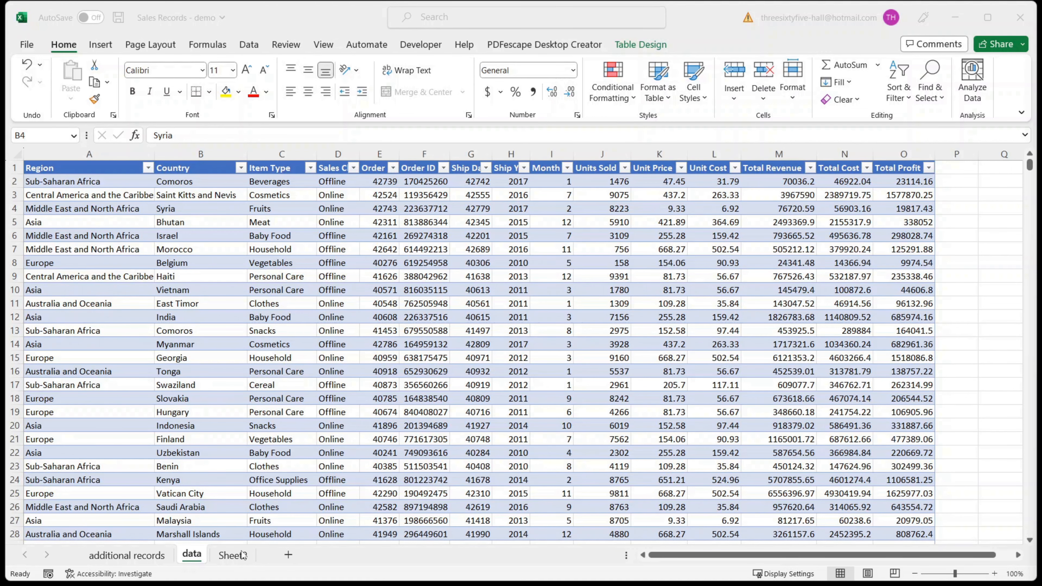
Fill all cells of Sheet2 with the lightest blue theme tint as the dashboard background.
click(232, 558)
click(232, 557)
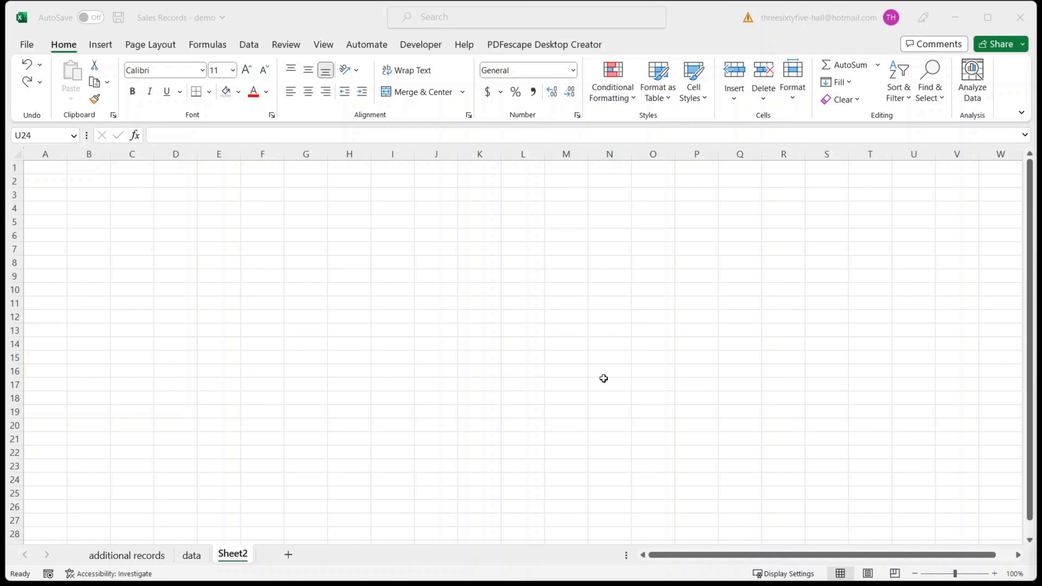
click(15, 153)
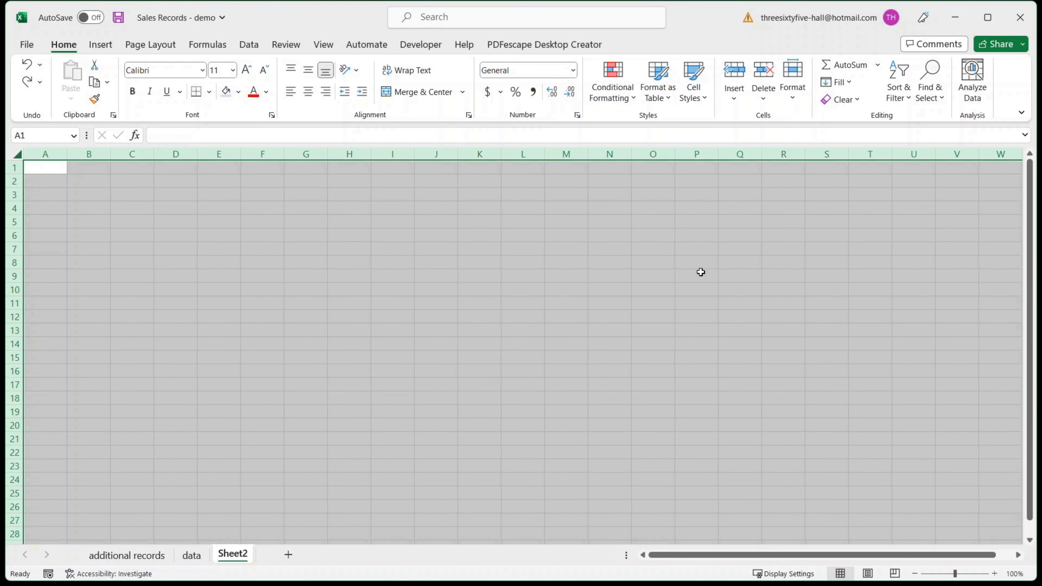
click(239, 91)
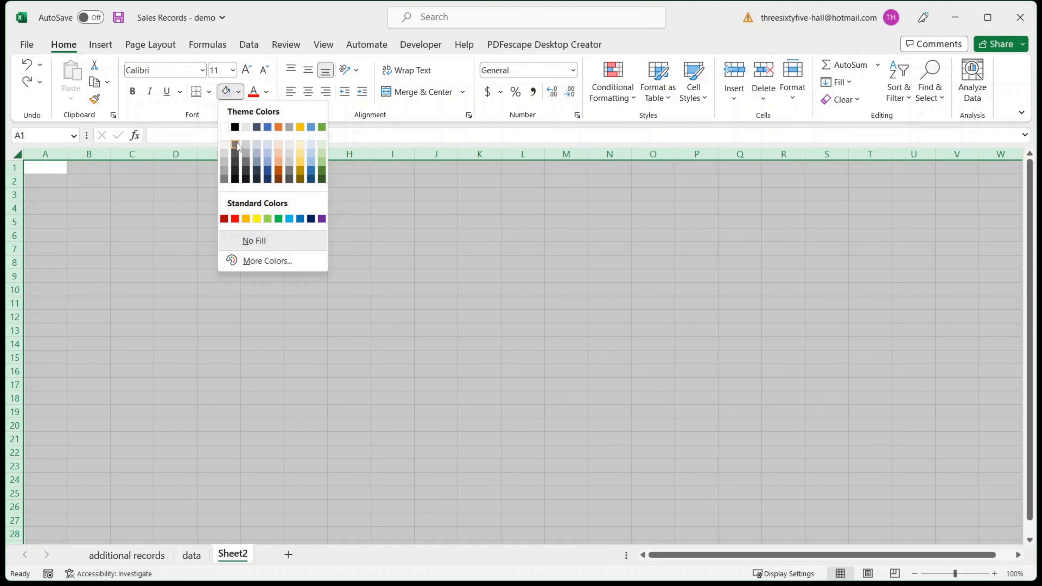
click(269, 145)
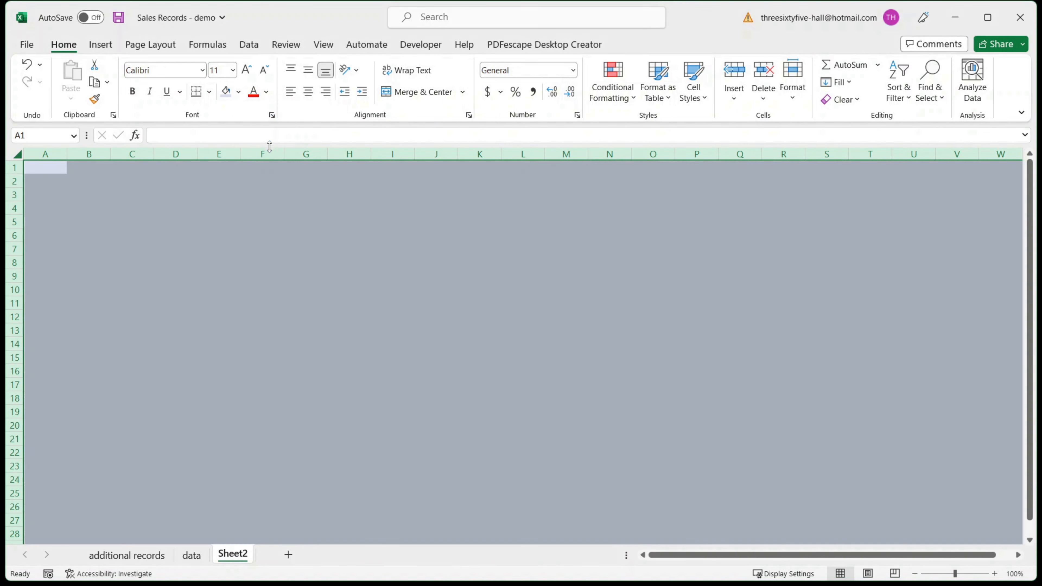
click(766, 329)
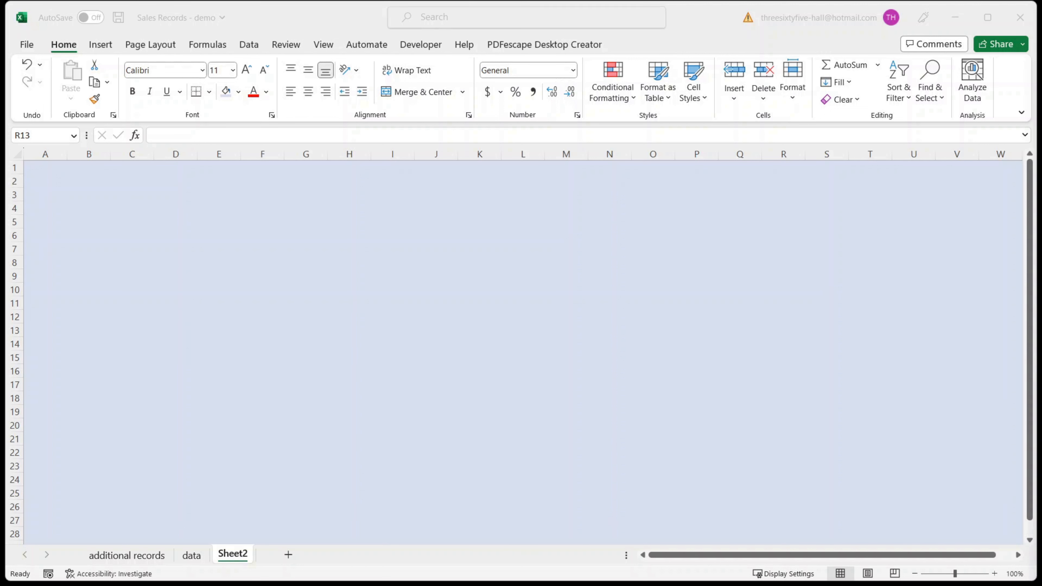
Draw a rounded rectangle about 2.28" high and 4" wide over columns B to G, rows 2 to 12, with slightly rounded corners.
key(ctrl+z)
click(103, 45)
click(181, 102)
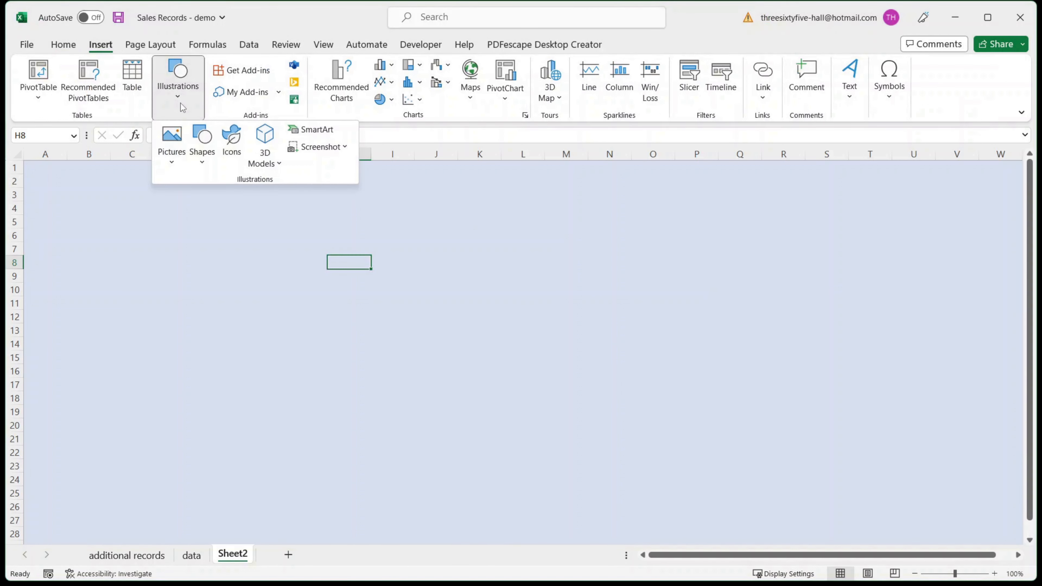
click(204, 160)
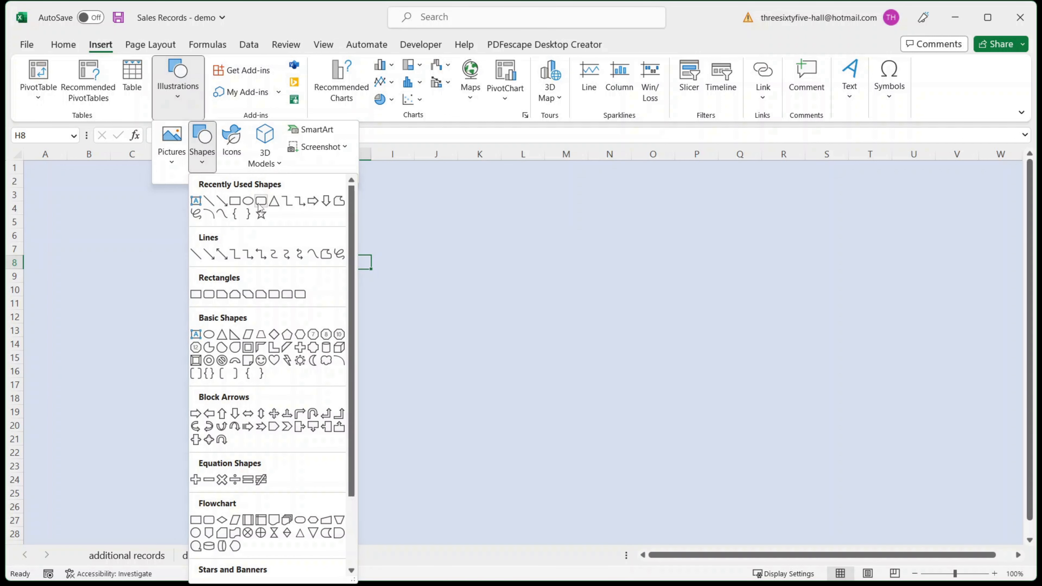
click(261, 202)
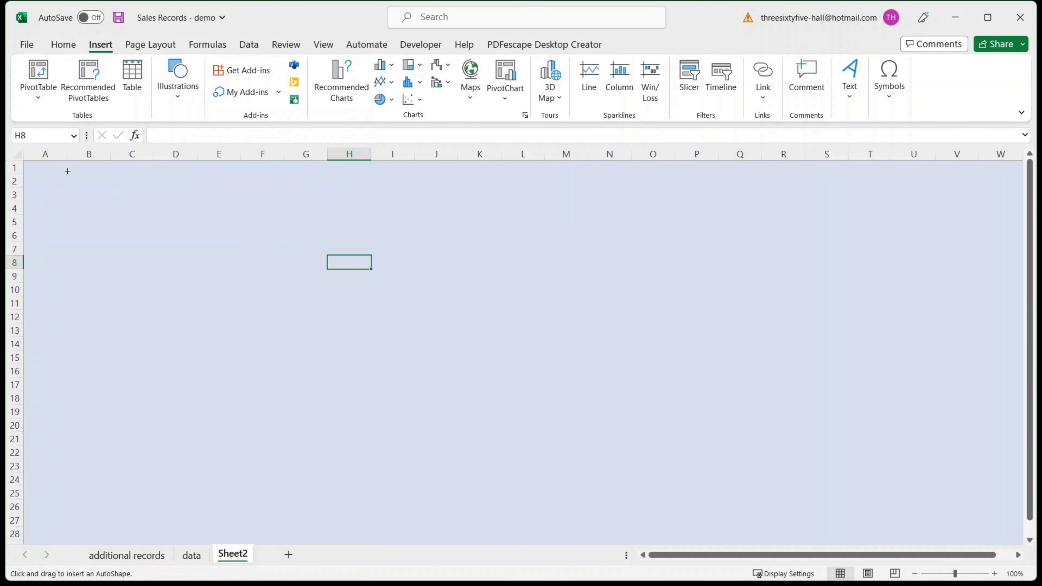
drag(67, 170, 327, 319)
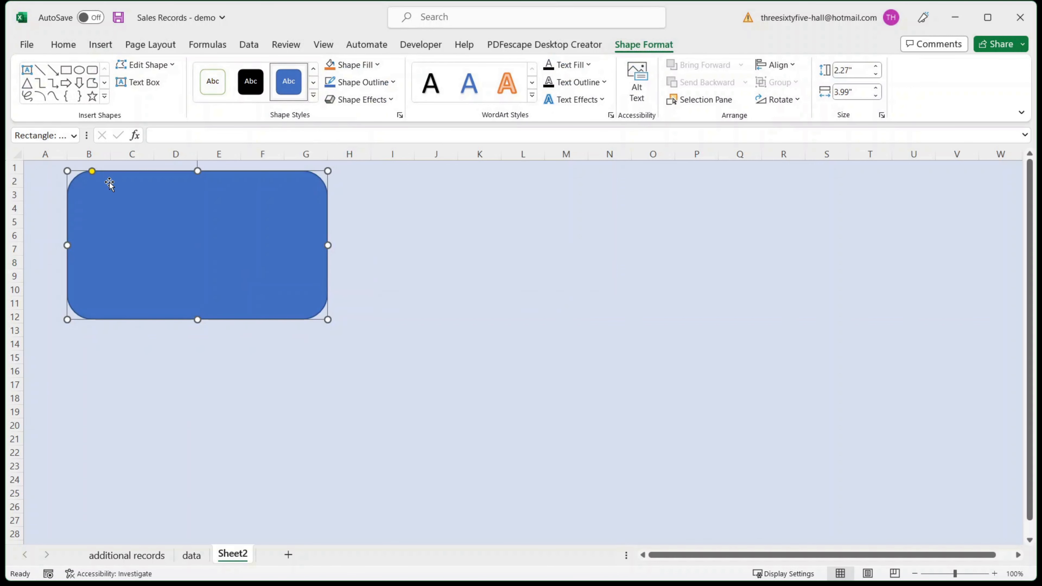
drag(92, 171, 77, 172)
drag(185, 231, 184, 234)
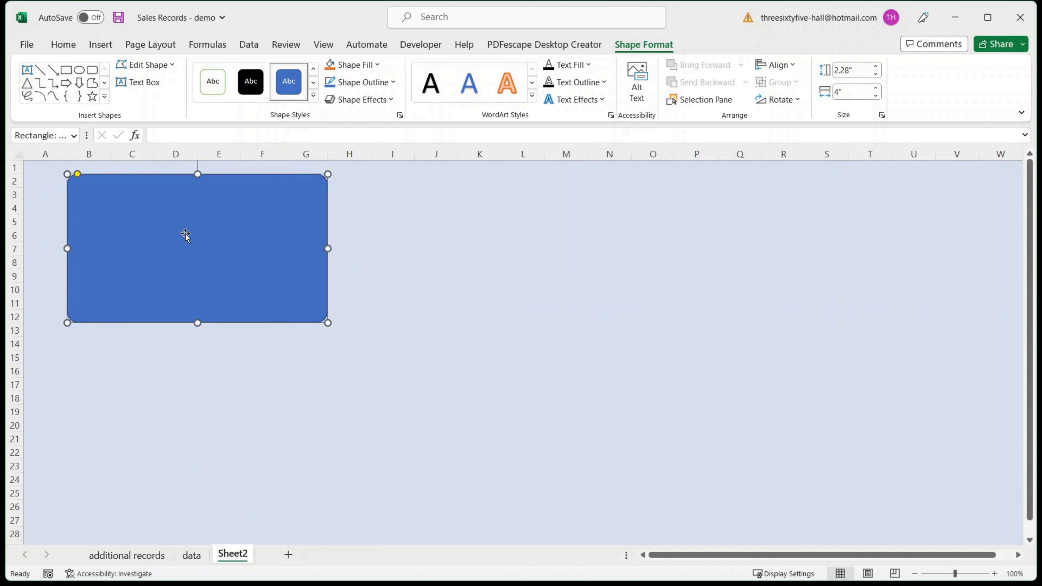
Duplicate the rounded rectangle three times and arrange the four panels in a two-by-two grid across columns B to M.
right_click(200, 248)
click(229, 265)
click(114, 363)
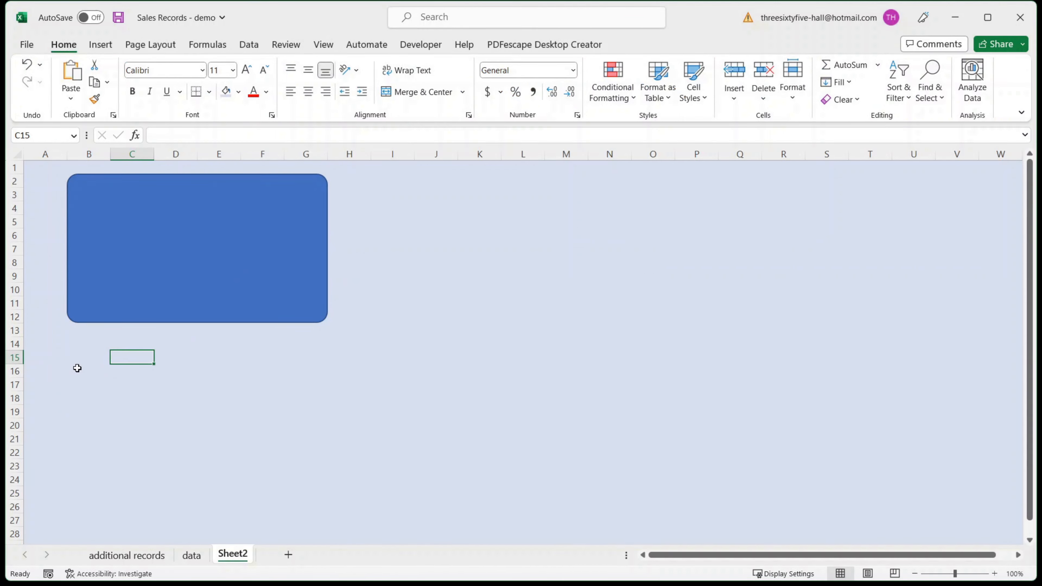
key(ctrl+v)
drag(186, 386, 154, 382)
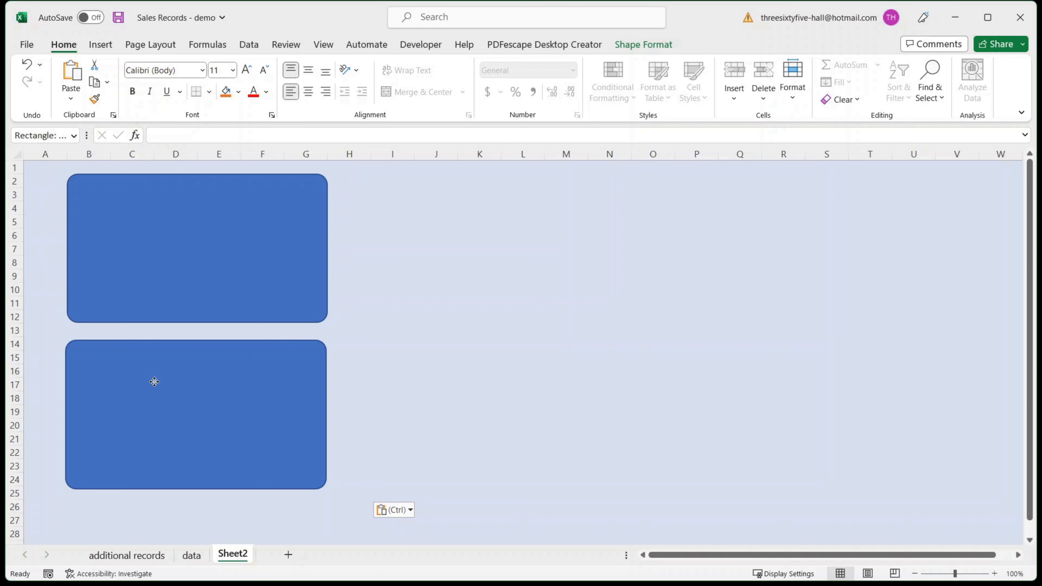
drag(154, 382, 484, 232)
drag(414, 246, 417, 409)
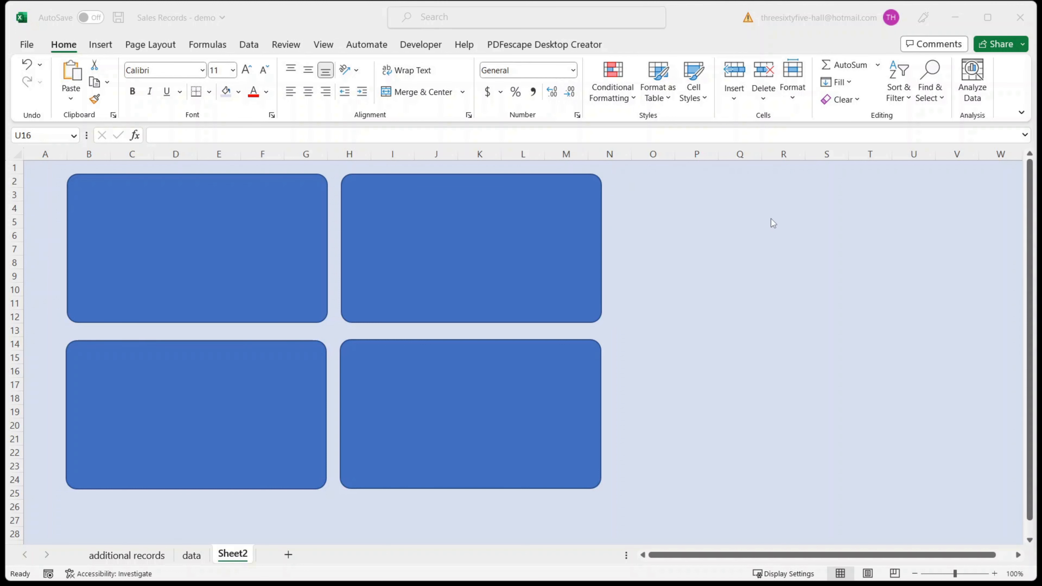
Add a fifth copy of the panel beside the grid and reshape it into a narrow, tall panel spanning rows 2 to 24.
click(497, 273)
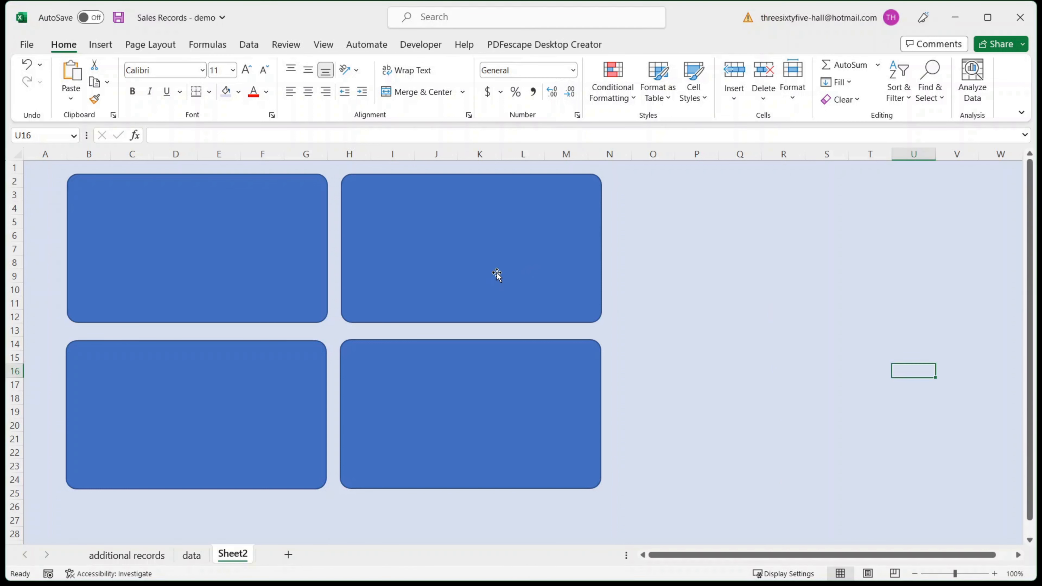
click(476, 273)
right_click(460, 272)
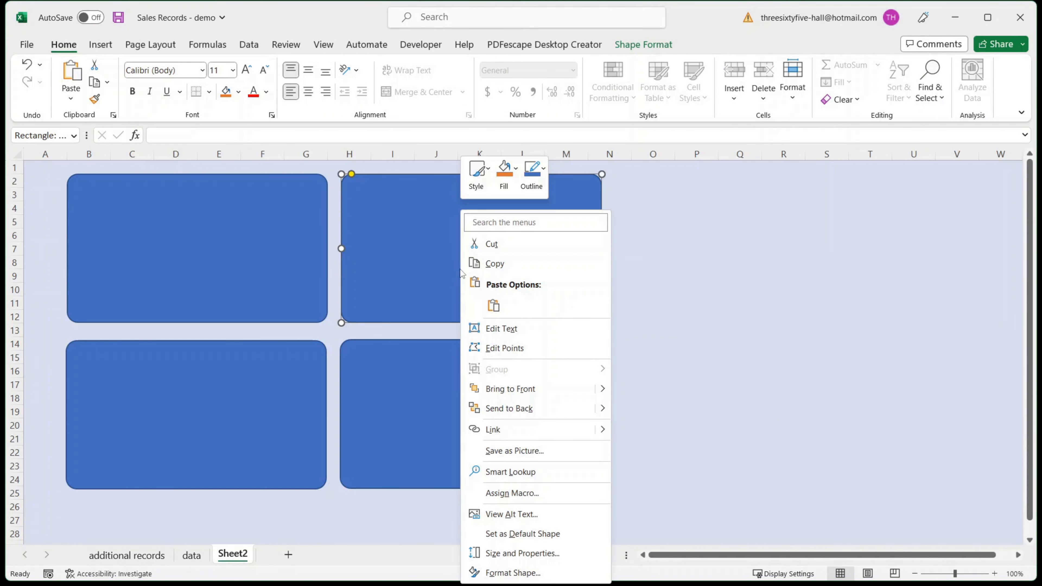
click(495, 265)
click(668, 260)
key(ctrl+v)
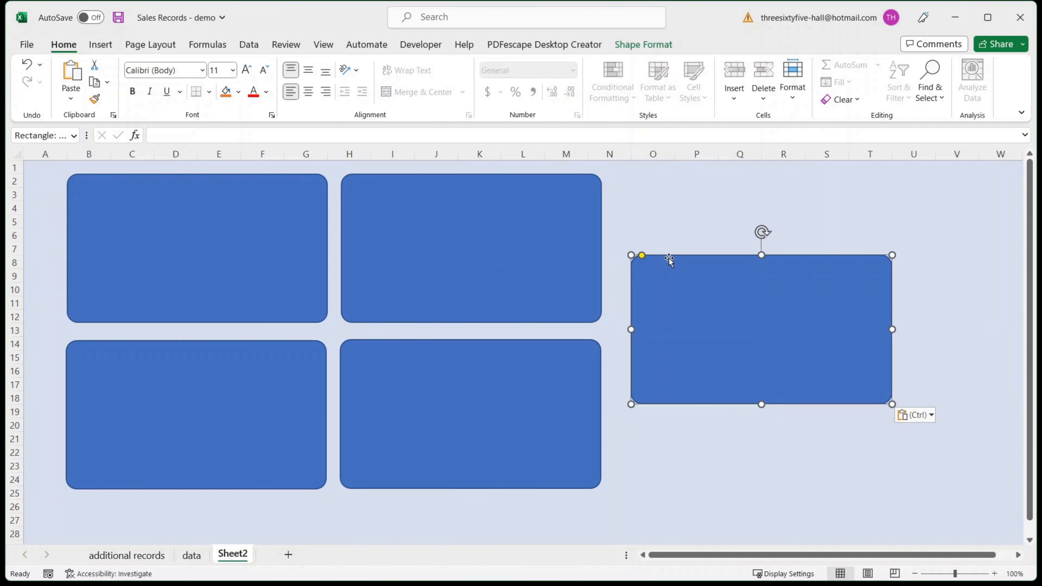
drag(710, 302, 692, 220)
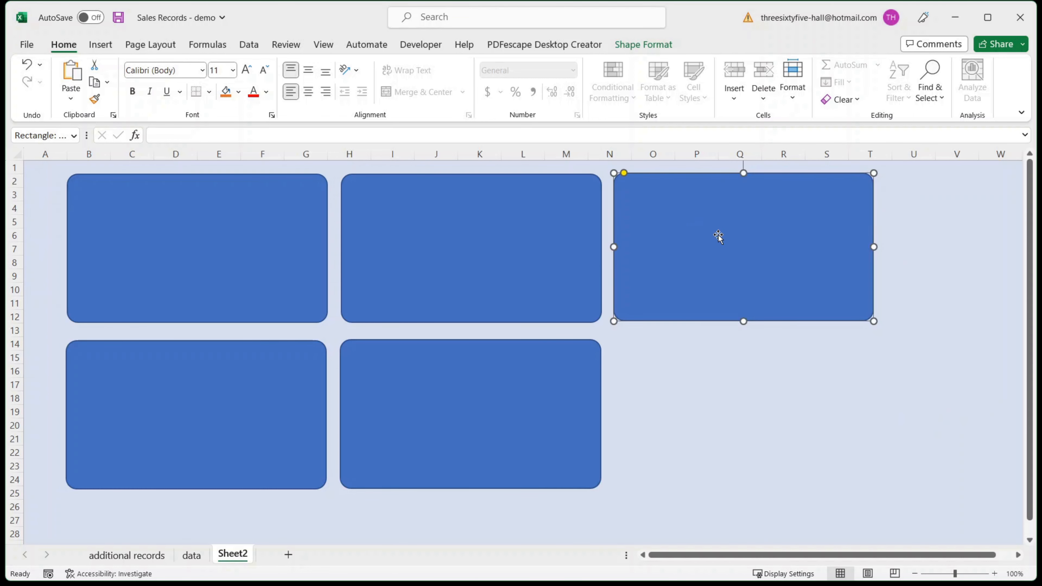
drag(874, 247, 780, 246)
drag(697, 322, 702, 488)
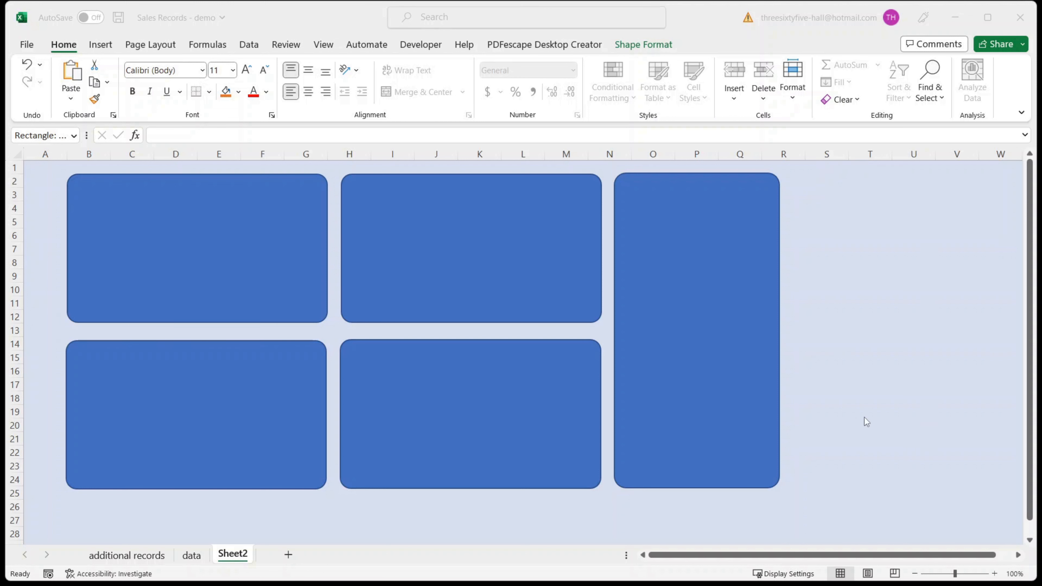
Duplicate the tall panel and place the copy beside it over columns S to V, level with row 2.
click(652, 365)
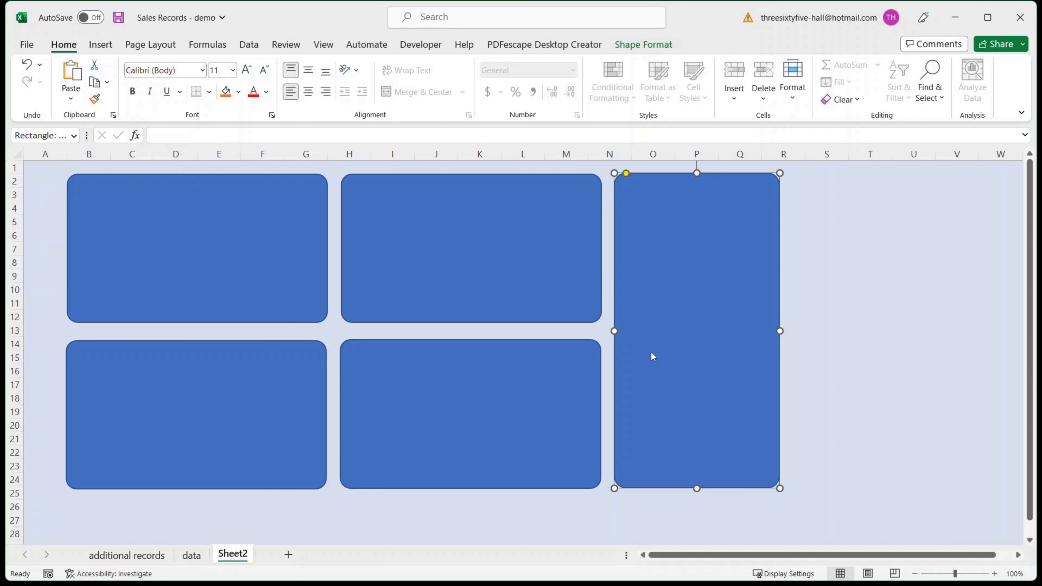
right_click(649, 354)
click(687, 264)
click(799, 266)
key(ctrl+v)
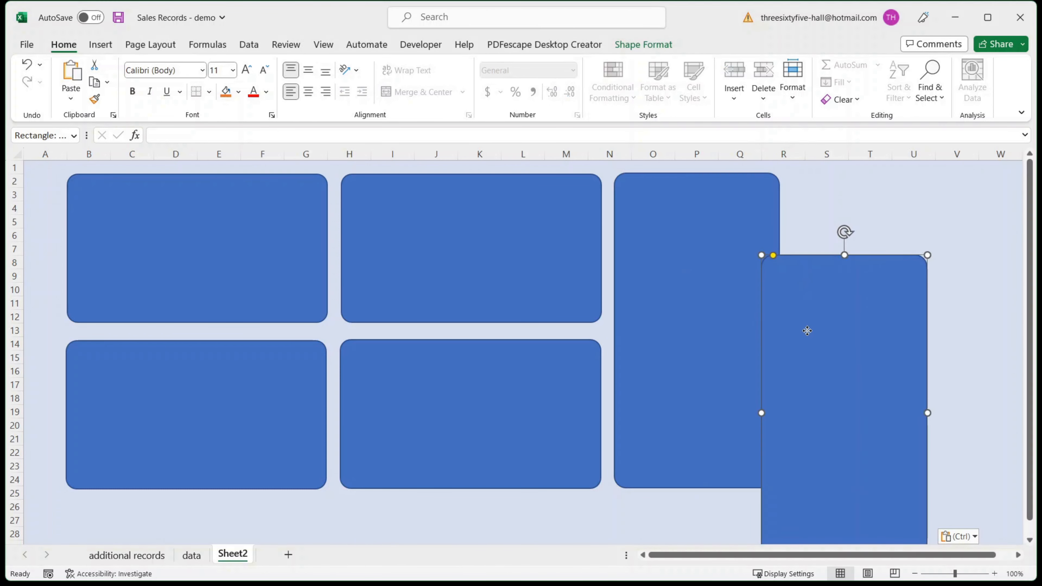
drag(807, 331, 837, 253)
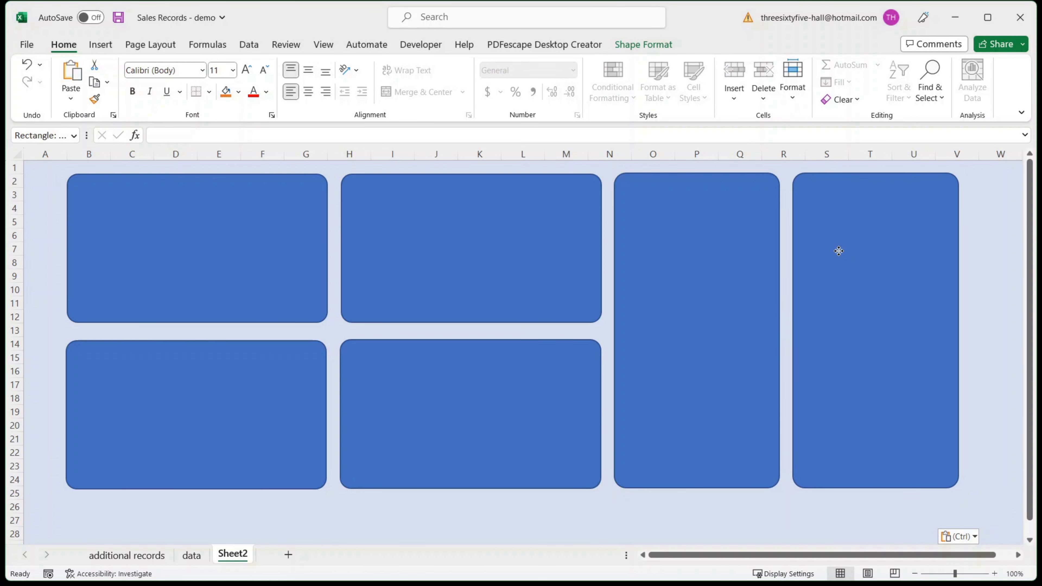
Change the solid fill of the tall panel over columns S to V to the darkest blue theme shade.
click(839, 252)
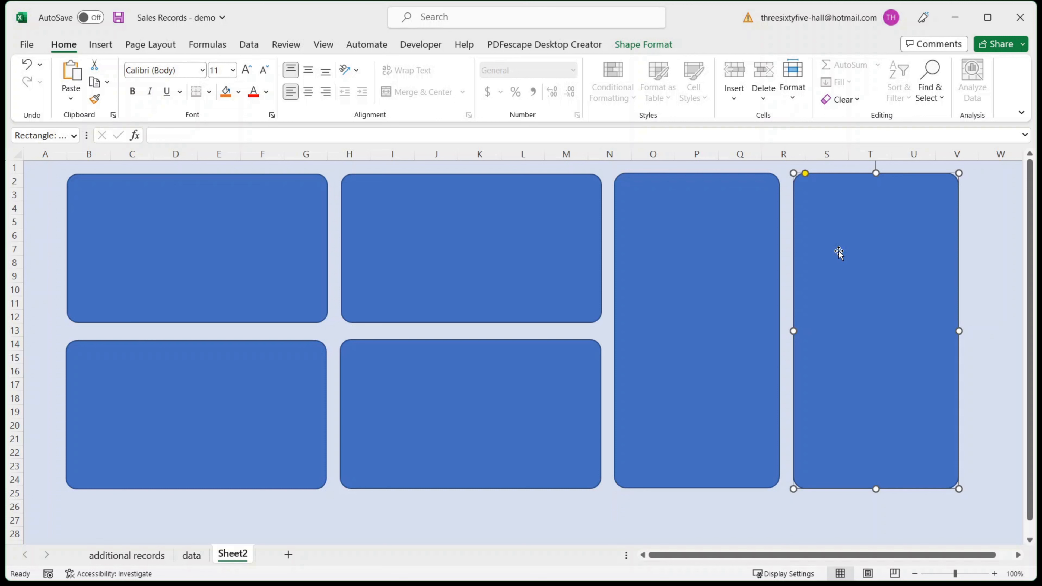
right_click(838, 251)
click(823, 212)
right_click(820, 226)
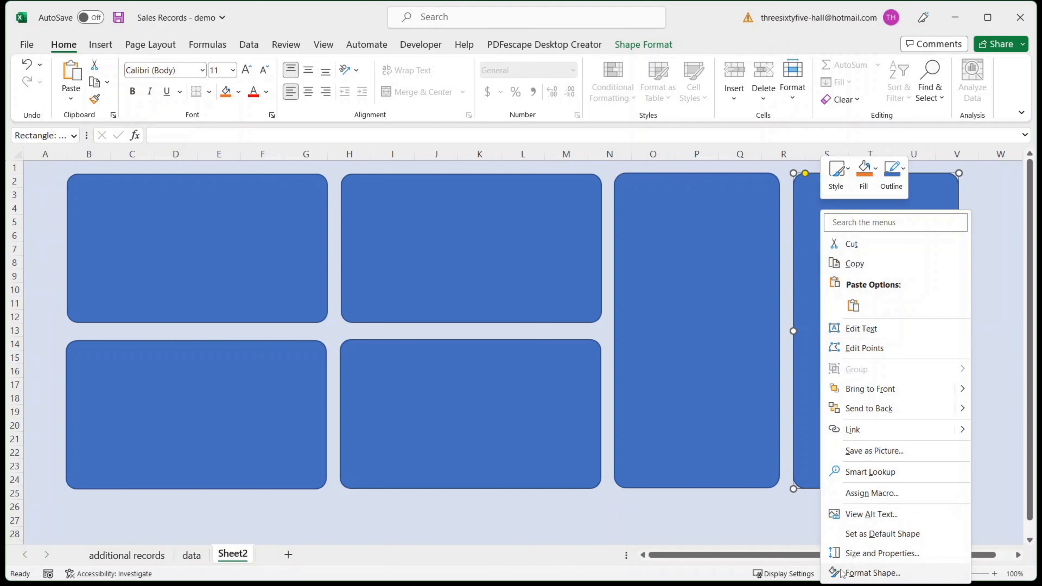
click(842, 572)
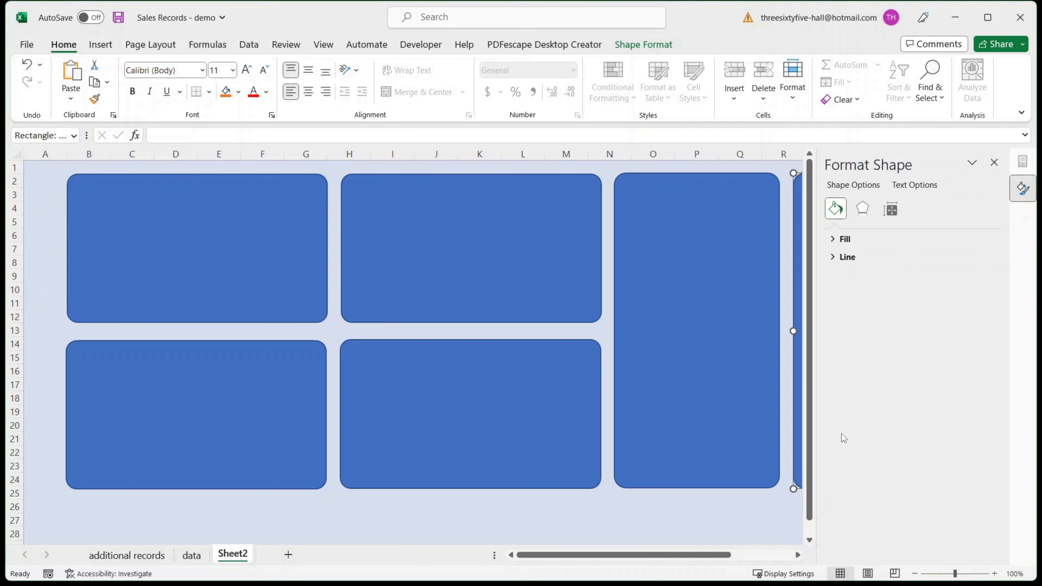
click(833, 240)
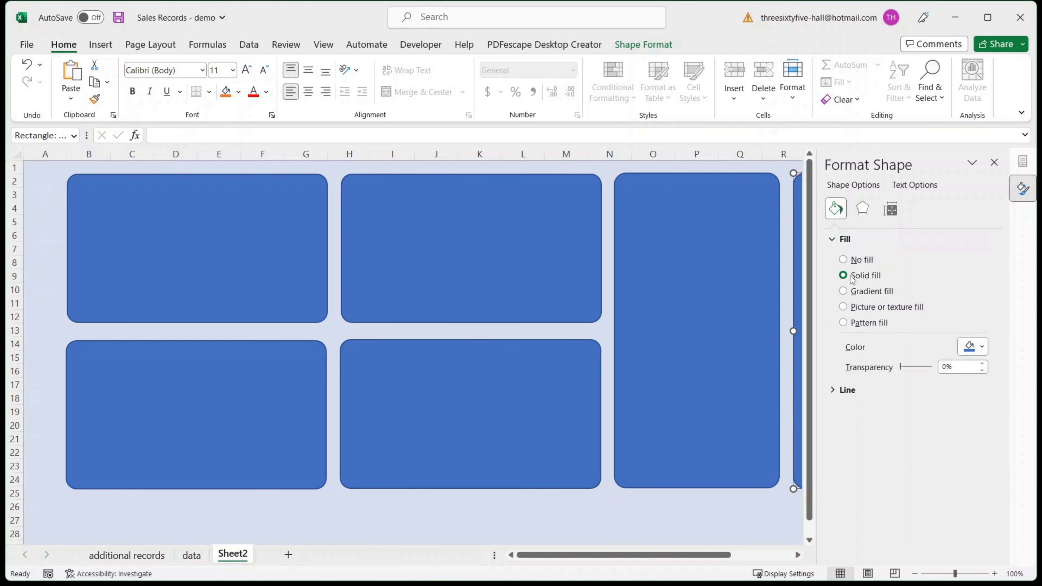
click(978, 347)
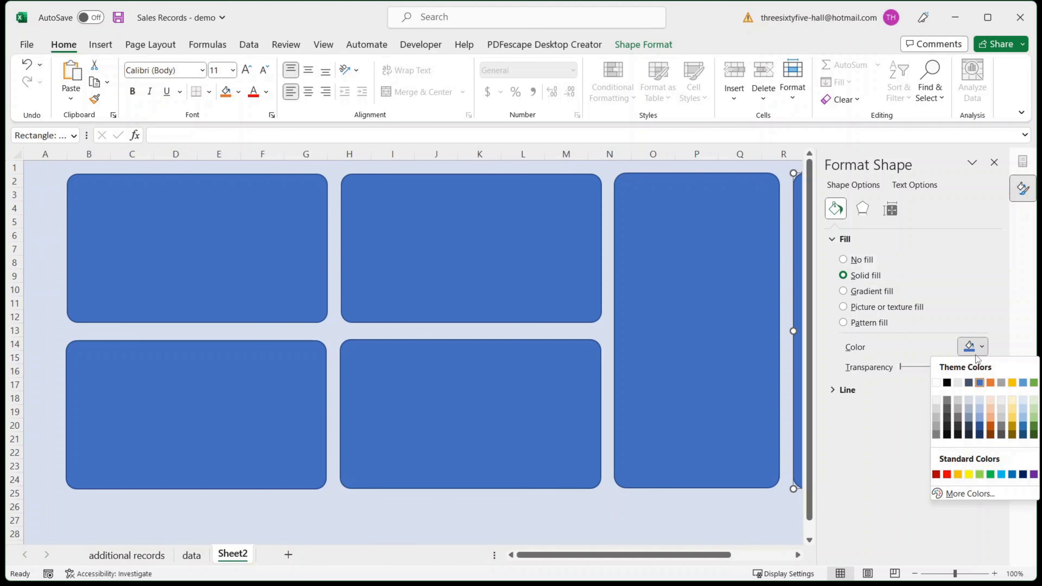
click(979, 435)
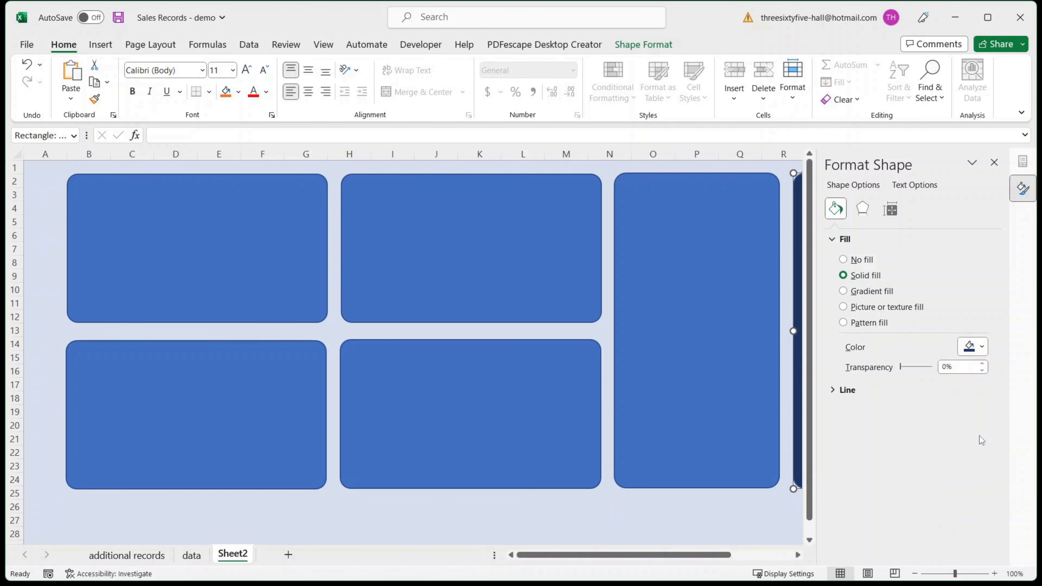
click(994, 163)
click(982, 219)
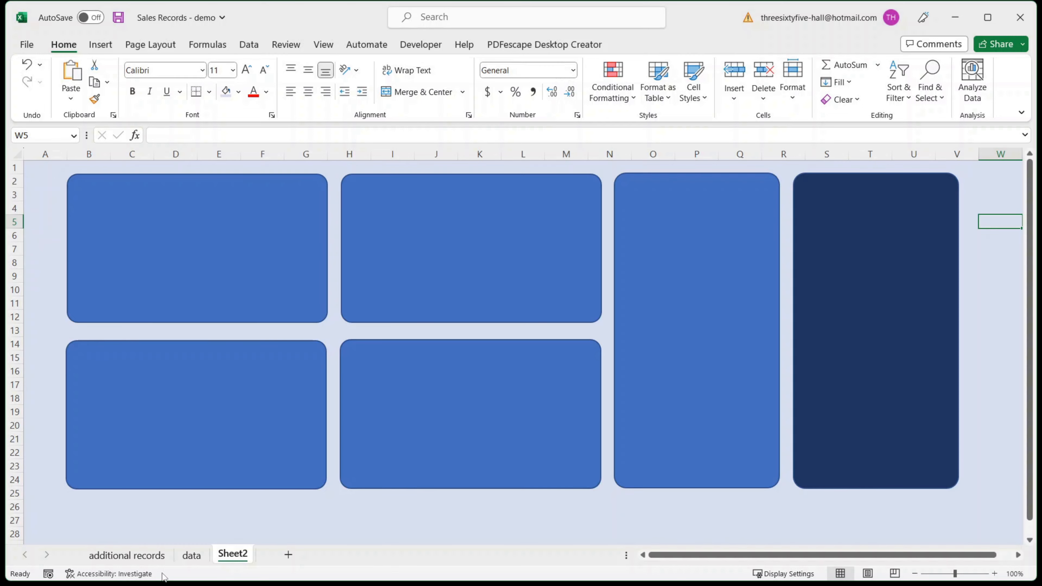
Insert a PivotTable based on the table in the data sheet, placed on a new worksheet.
click(191, 555)
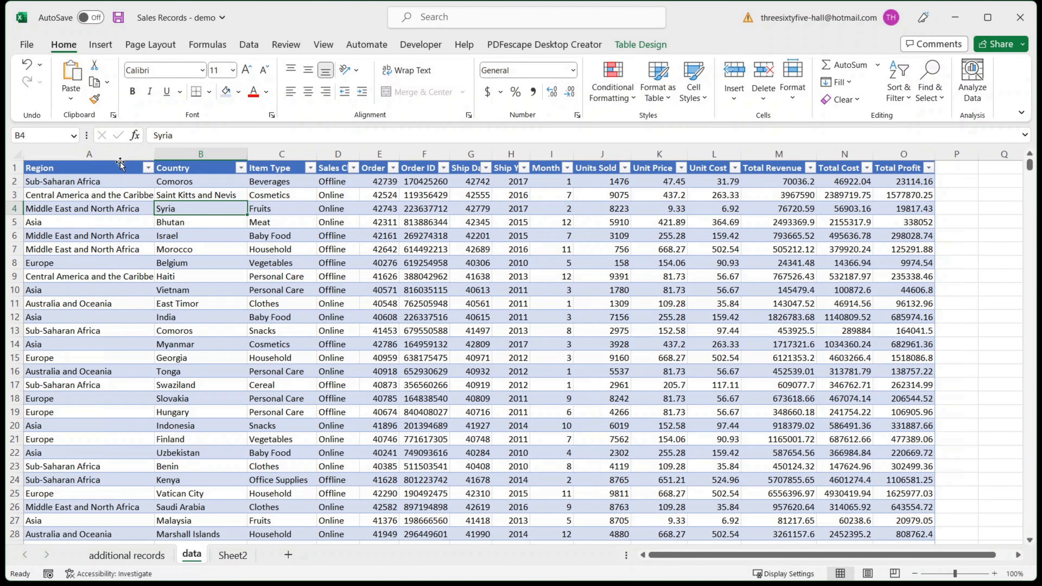
click(110, 167)
click(99, 48)
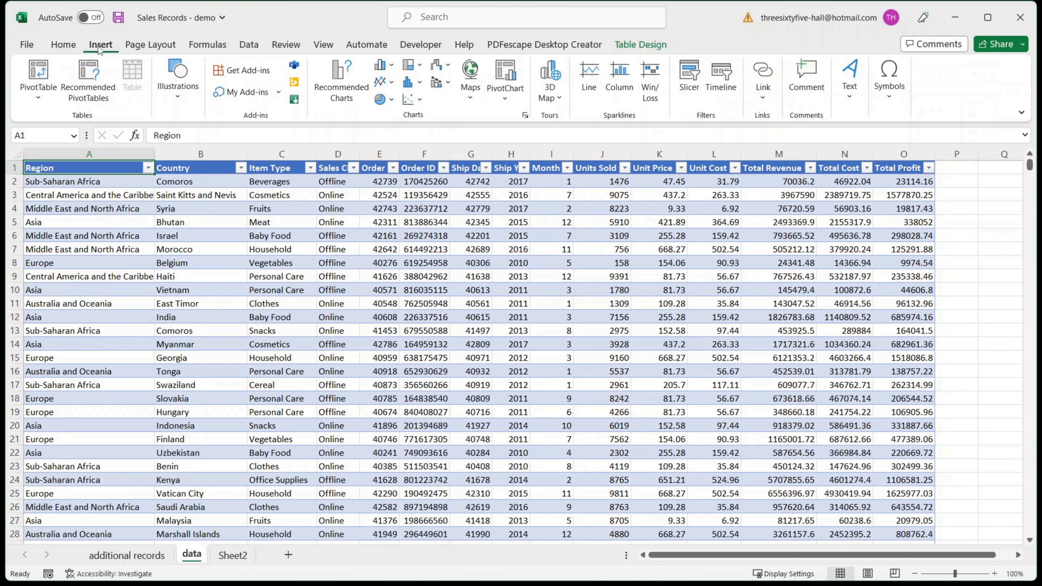
click(39, 80)
click(611, 291)
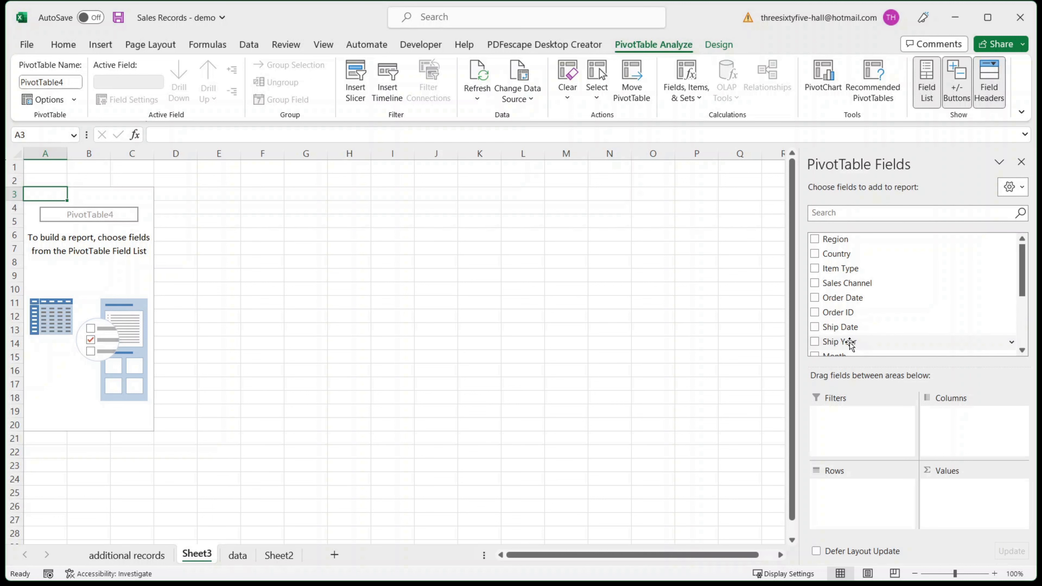
Set up the PivotTable with Ship Year as rows and the sum of Total Revenue as values.
drag(850, 344, 872, 509)
scroll(856, 294, down, 3)
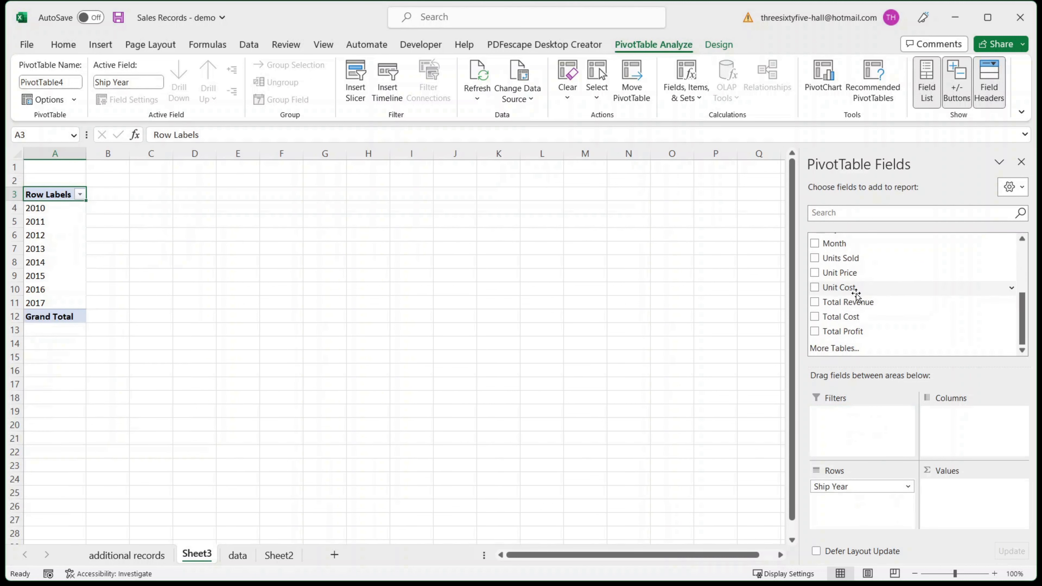
drag(856, 301, 975, 507)
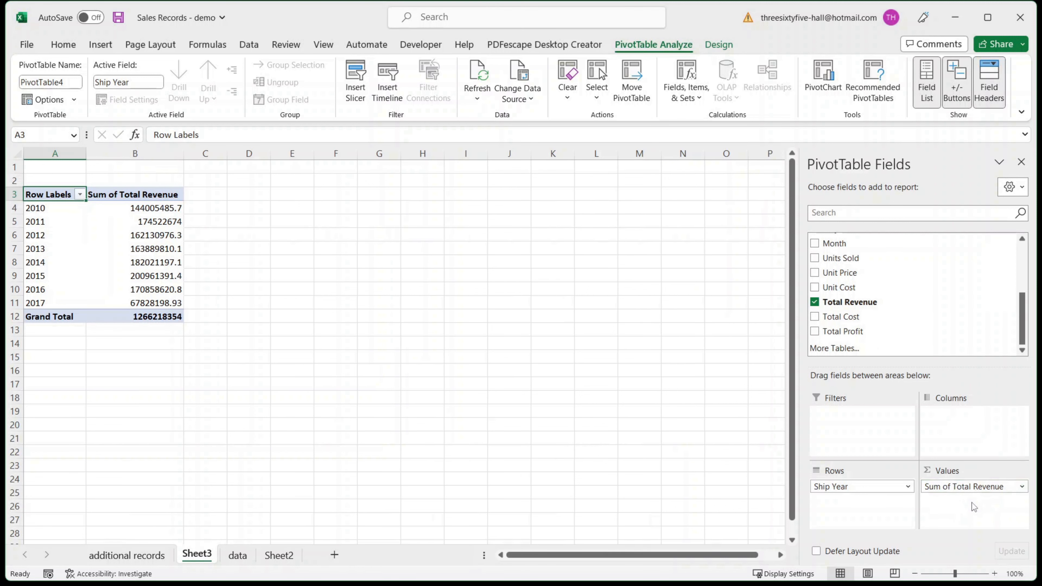
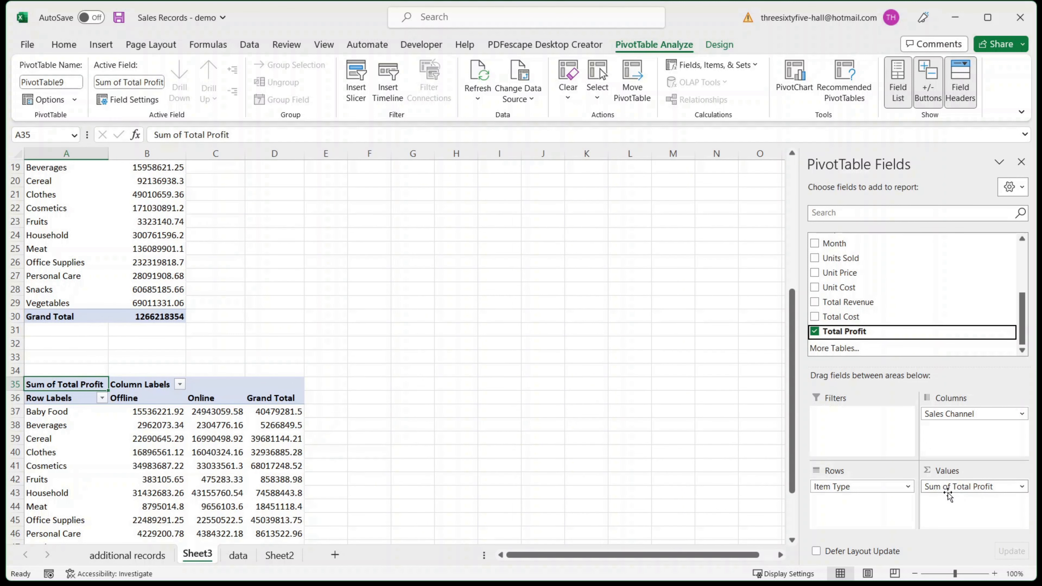
scroll(448, 427, down, 3)
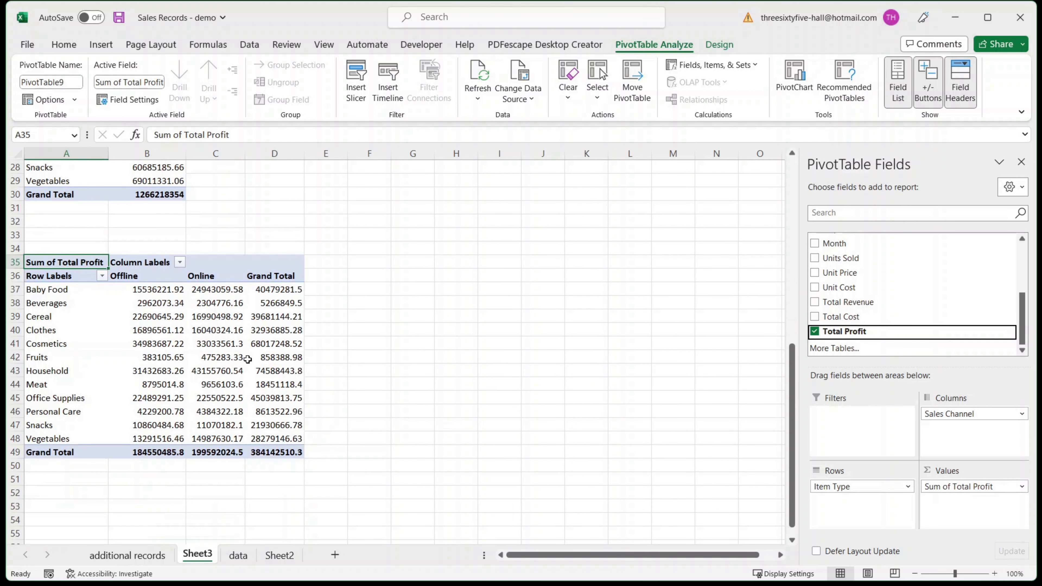
scroll(247, 357, down, 3)
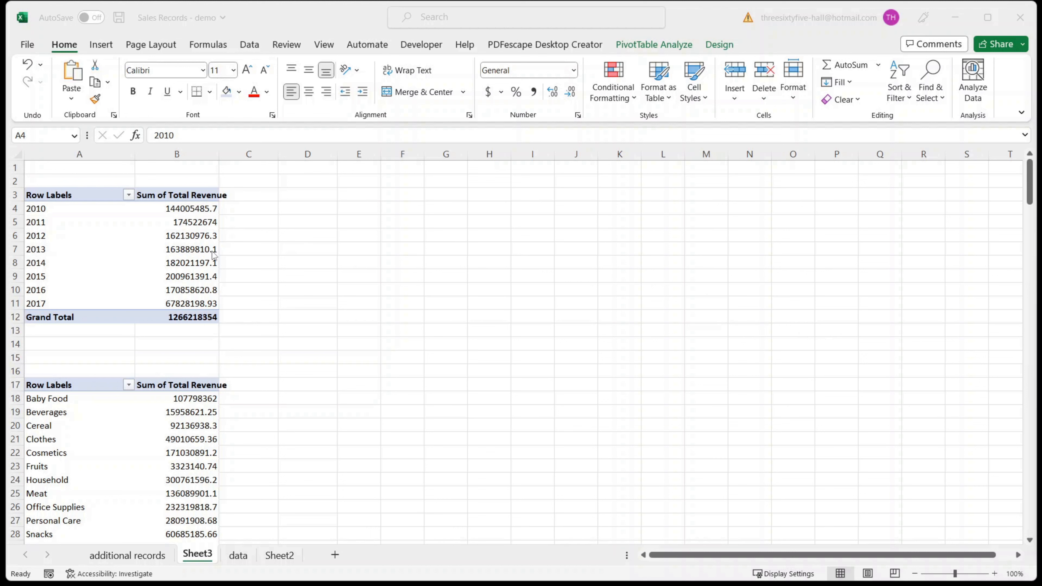
Add Total Profit as a second value field to the PivotTable of revenue by Ship Year.
click(57, 207)
click(57, 205)
click(57, 210)
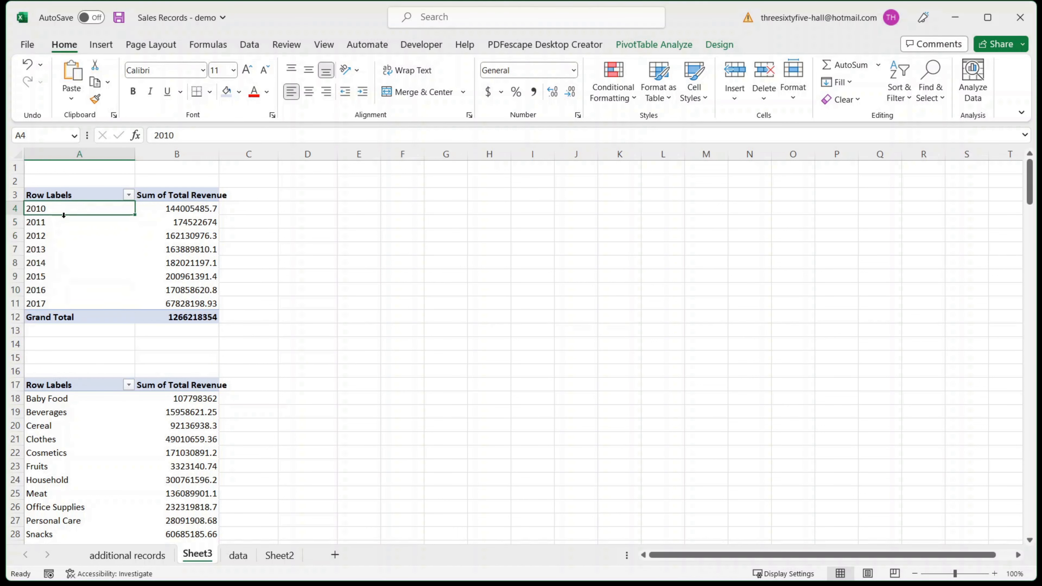
click(655, 44)
click(898, 82)
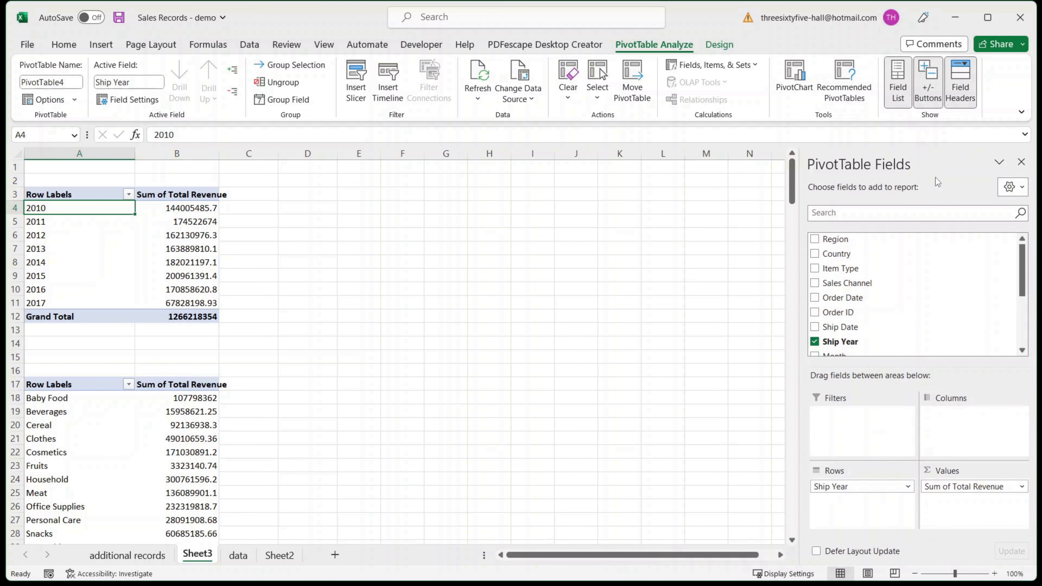
scroll(910, 317, down, 3)
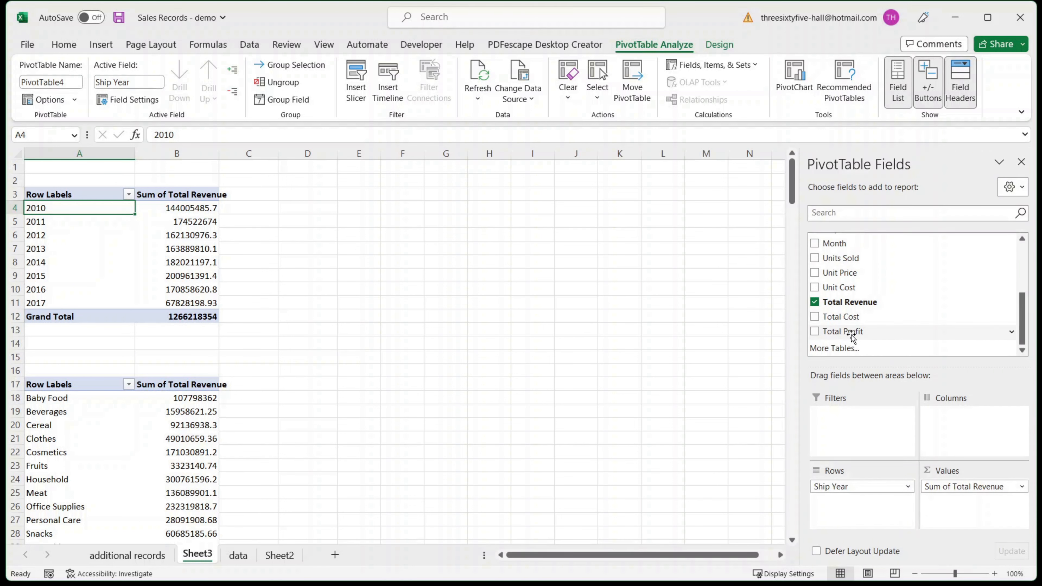
drag(852, 332, 960, 506)
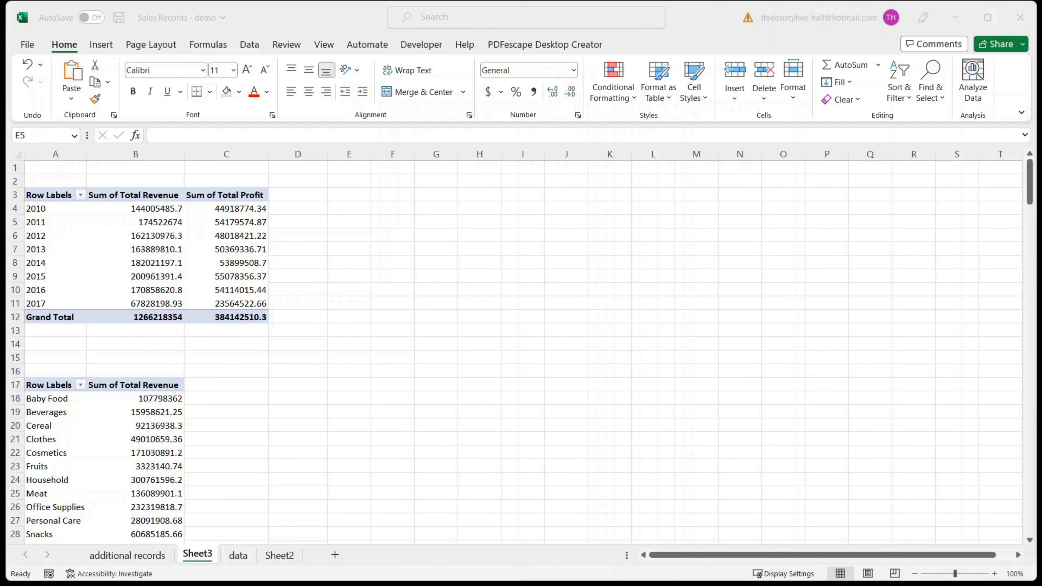
Insert a line PivotChart from the Ship Year PivotTable of total revenue and total profit.
click(347, 273)
click(256, 280)
click(653, 44)
click(859, 80)
click(366, 230)
click(640, 464)
Move the line chart beside the Ship Year PivotTable, reduce its height and stretch it wider to just past column M.
drag(563, 269, 511, 181)
drag(634, 363, 613, 338)
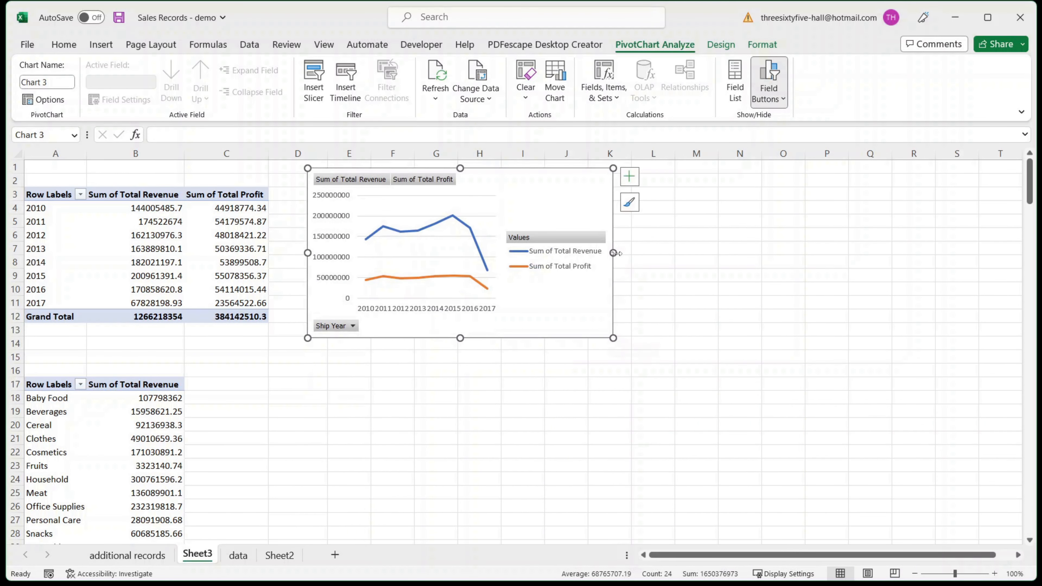
drag(615, 253, 730, 253)
Insert a pie PivotChart of total revenue by Item Type and place it beside its PivotTable, below the line chart.
scroll(484, 370, down, 3)
drag(48, 276, 158, 425)
click(101, 44)
click(550, 76)
click(349, 196)
click(653, 481)
drag(586, 274, 537, 247)
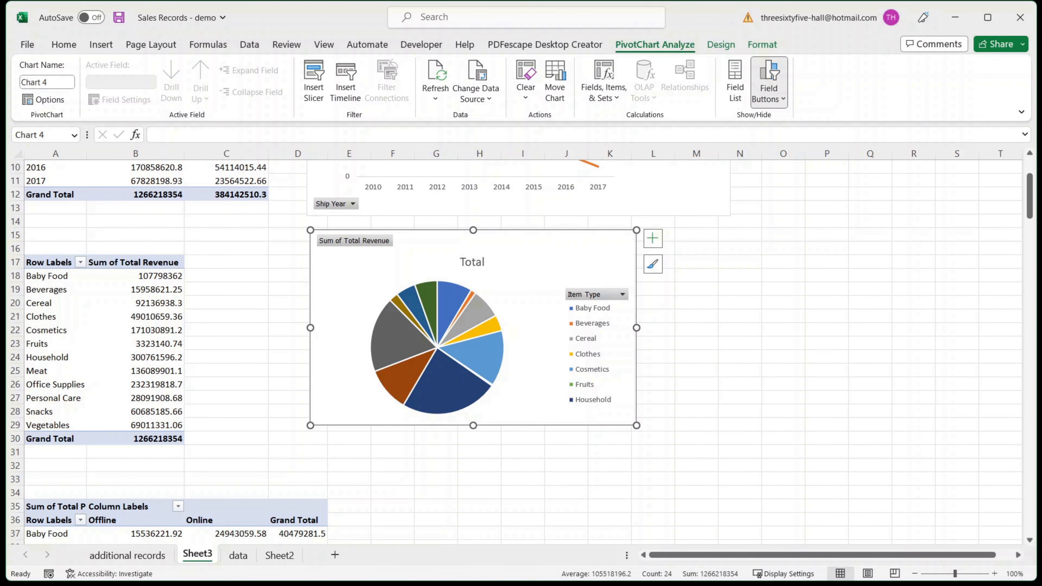
Insert a stacked column PivotChart of total profit by Item Type and Sales Channel and place it beside its PivotTable.
scroll(484, 370, down, 6)
drag(47, 290, 298, 439)
click(101, 44)
click(550, 76)
click(488, 135)
click(653, 481)
mouse_move(587, 272)
mouse_down()
mouse_move(588, 258)
mouse_move(579, 268)
mouse_up()
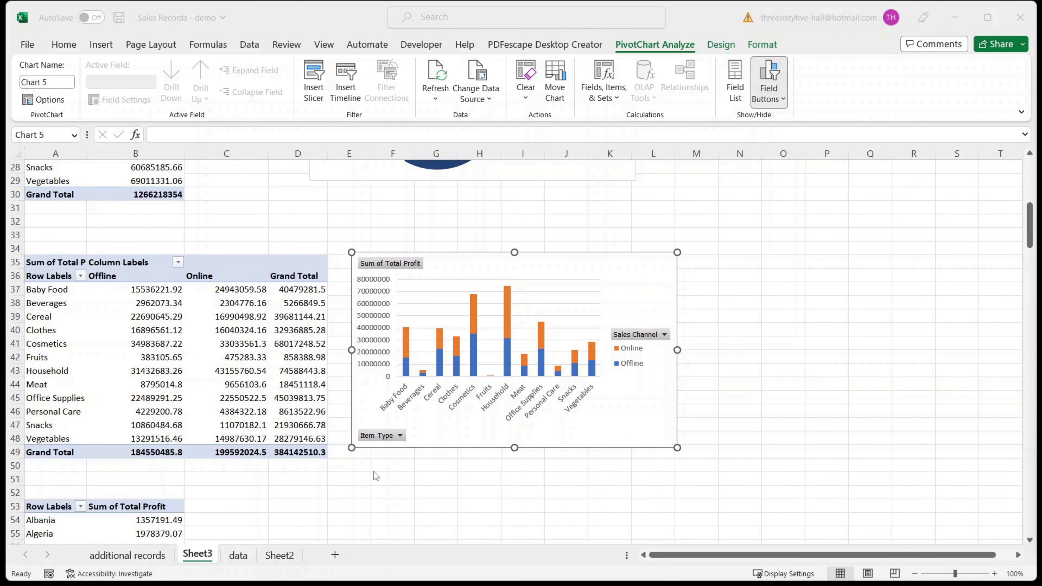
Insert an empty filled map chart from blank cell D54 and move it beside the PivotTable of profit by country.
scroll(370, 475, down, 7)
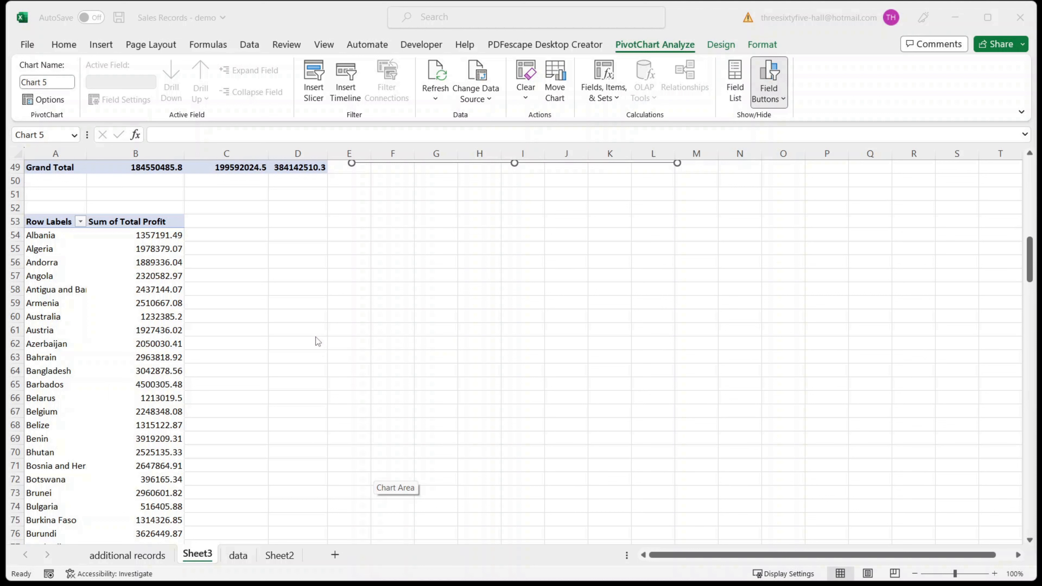
click(298, 235)
click(101, 45)
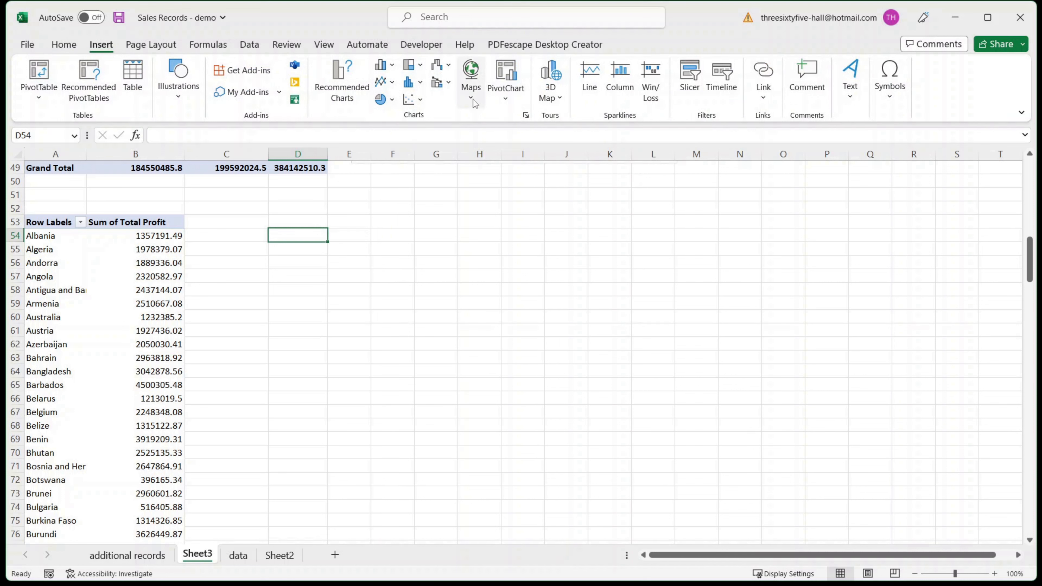
click(473, 101)
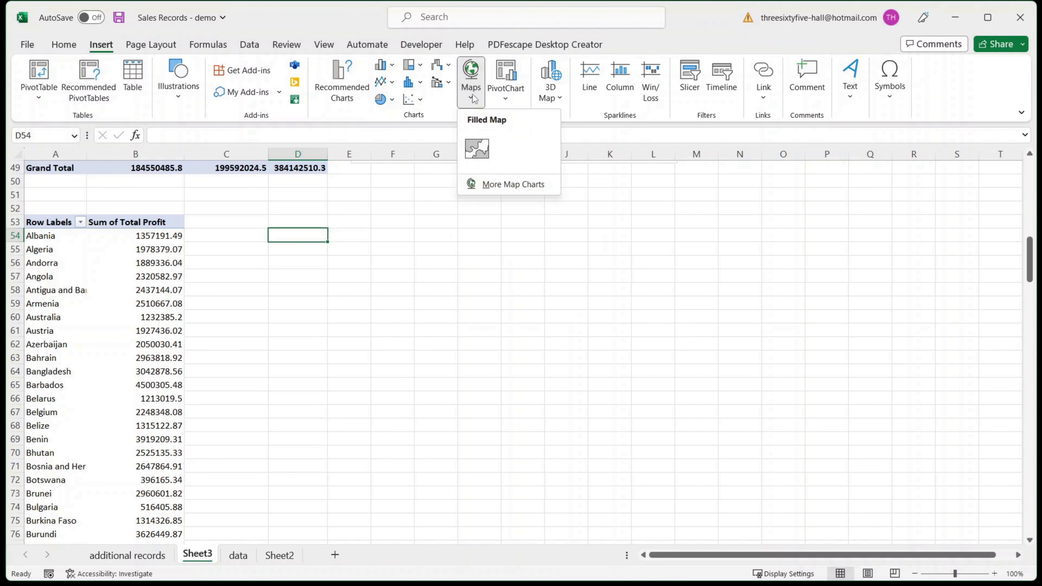
click(477, 149)
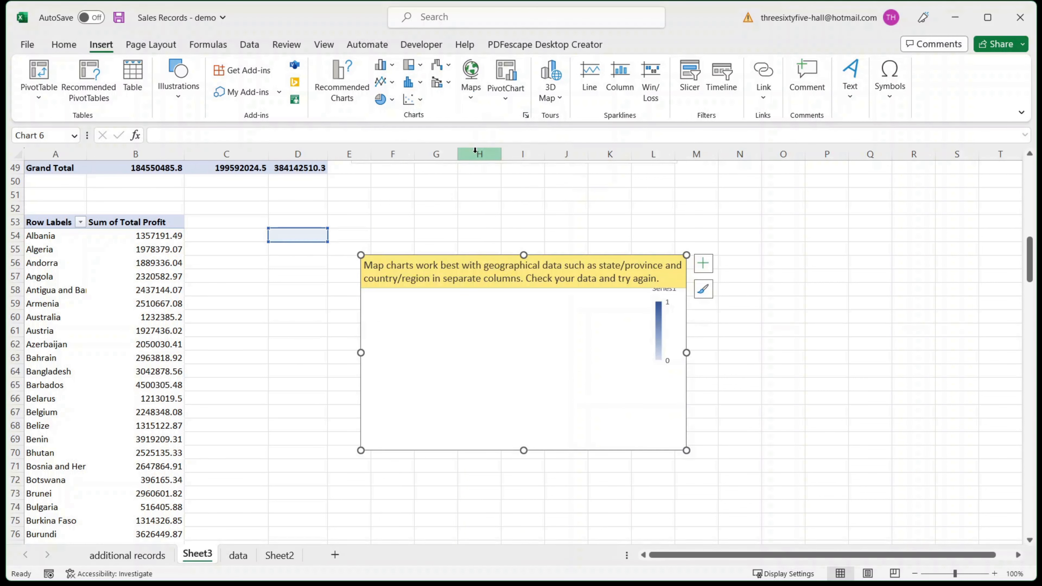
click(610, 312)
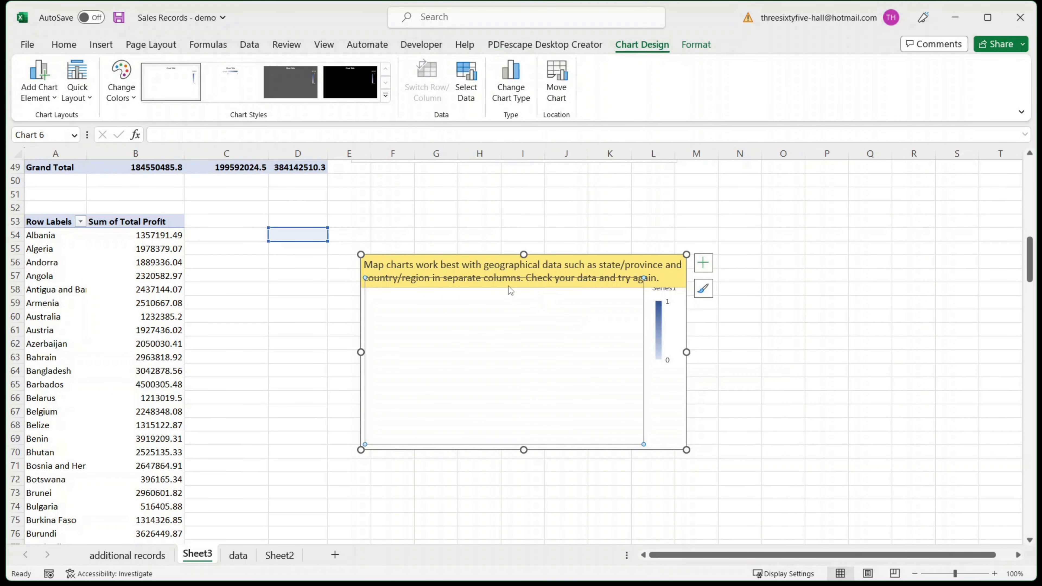
drag(562, 254, 464, 225)
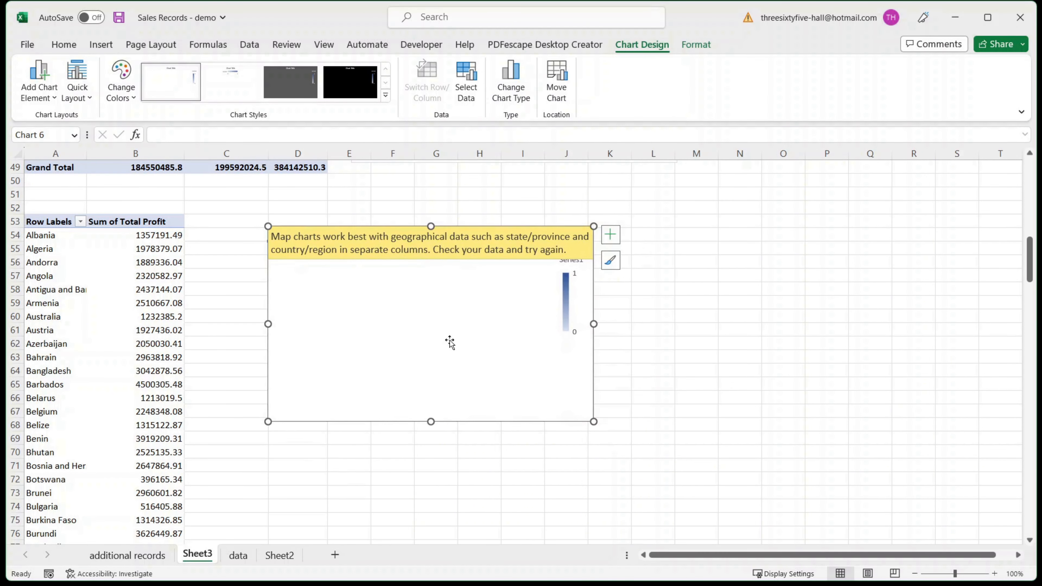
Set the map chart's data range to the country names and total profits, starting at A54:B54 and extending down the PivotTable.
right_click(525, 311)
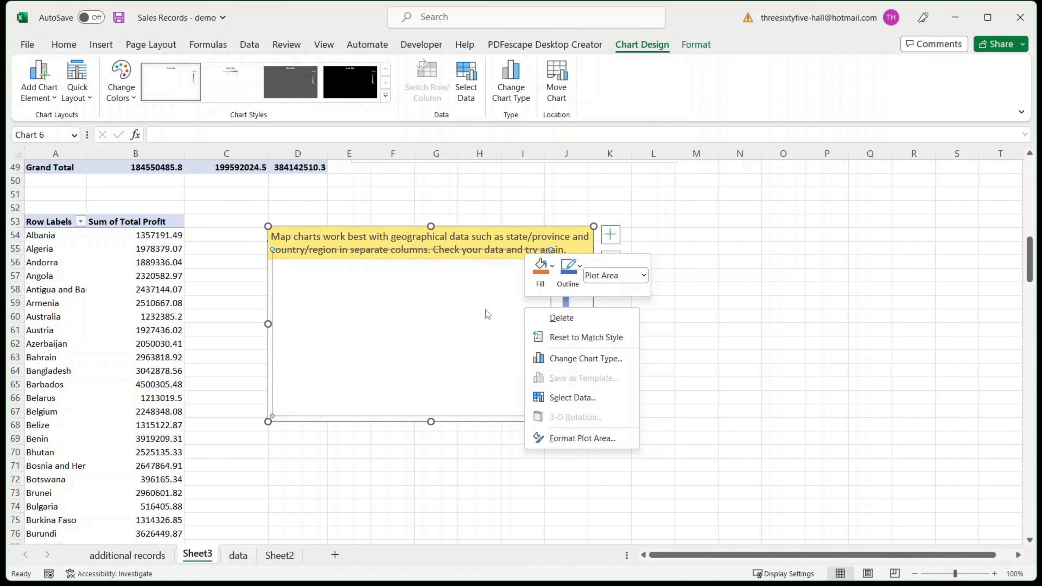
click(563, 398)
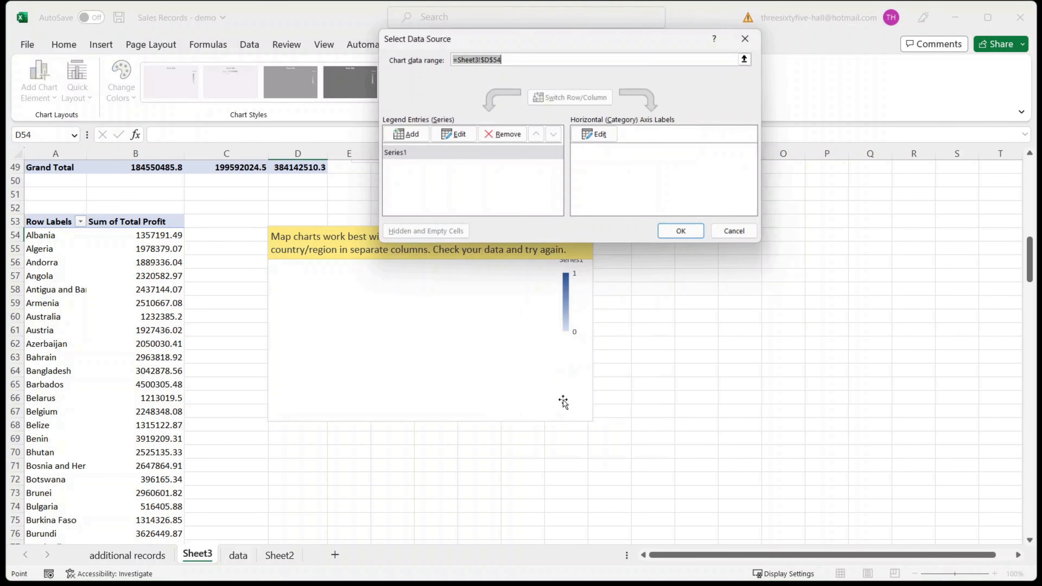
drag(40, 235, 160, 236)
key(ctrl+shift+Down)
click(682, 232)
scroll(463, 288, up, 20)
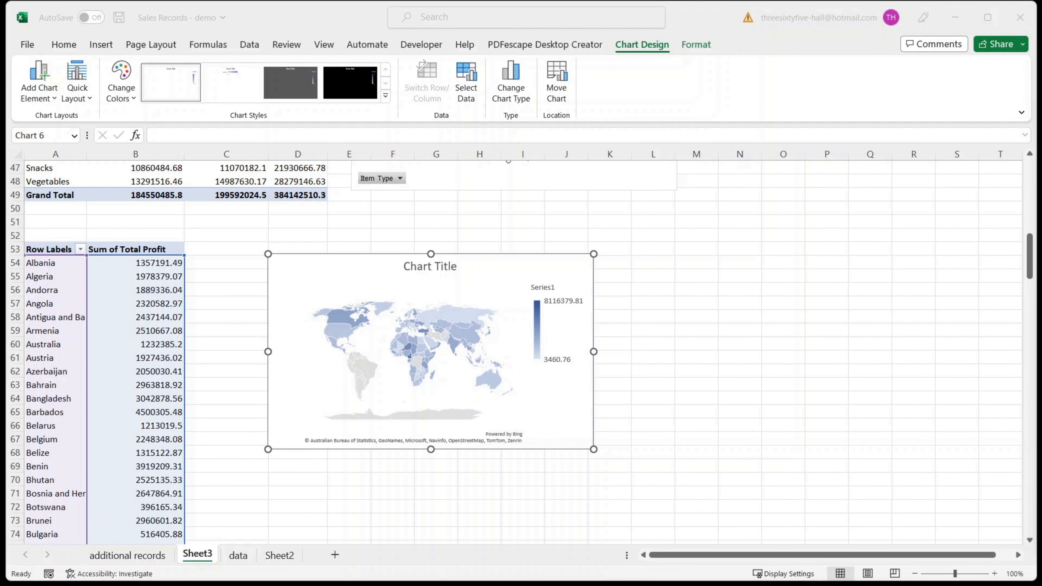
Cut the world map chart from Sheet3 and paste it into Sheet2.
click(488, 269)
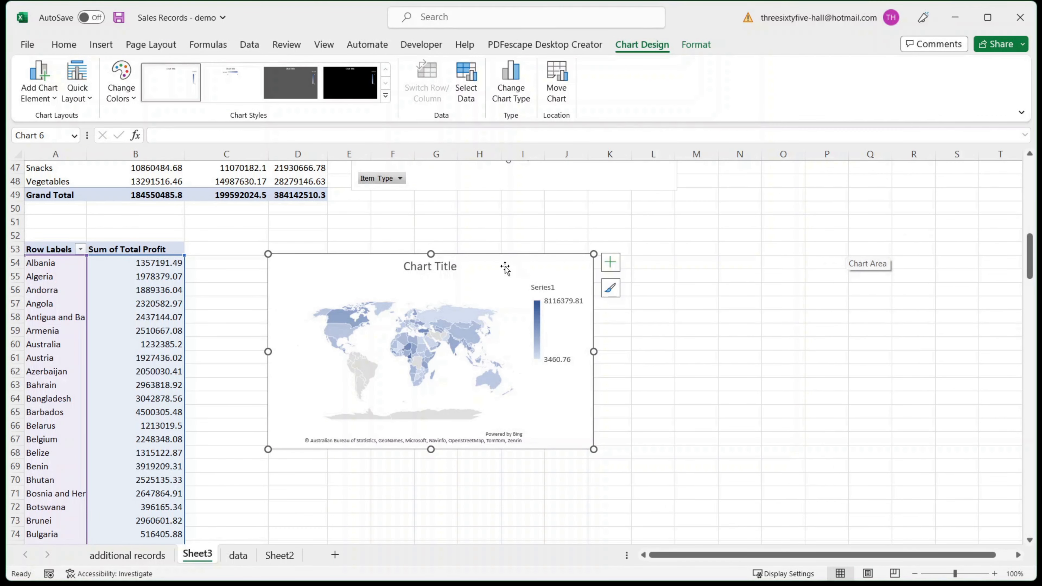
right_click(488, 270)
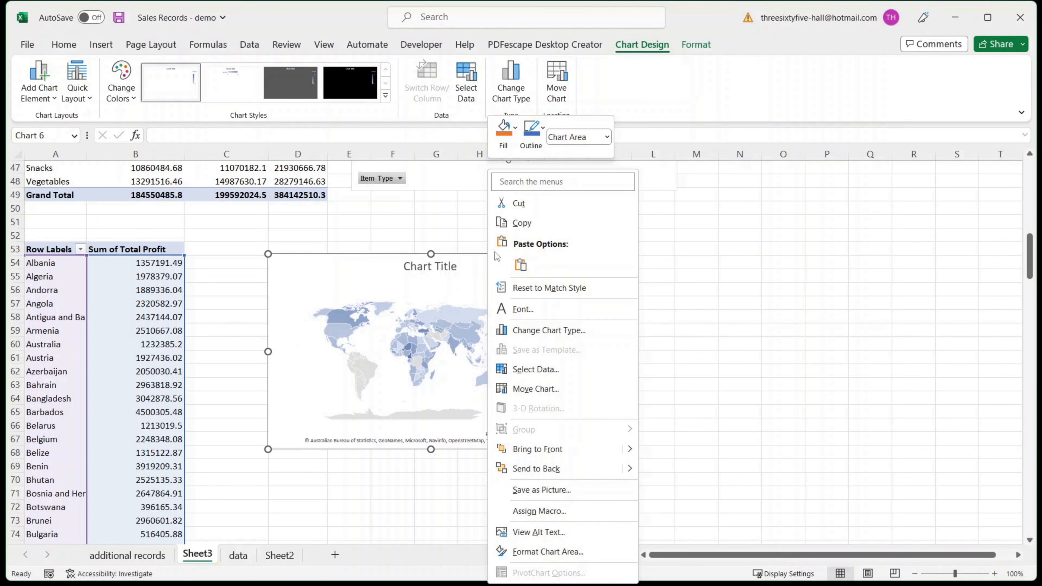
click(519, 205)
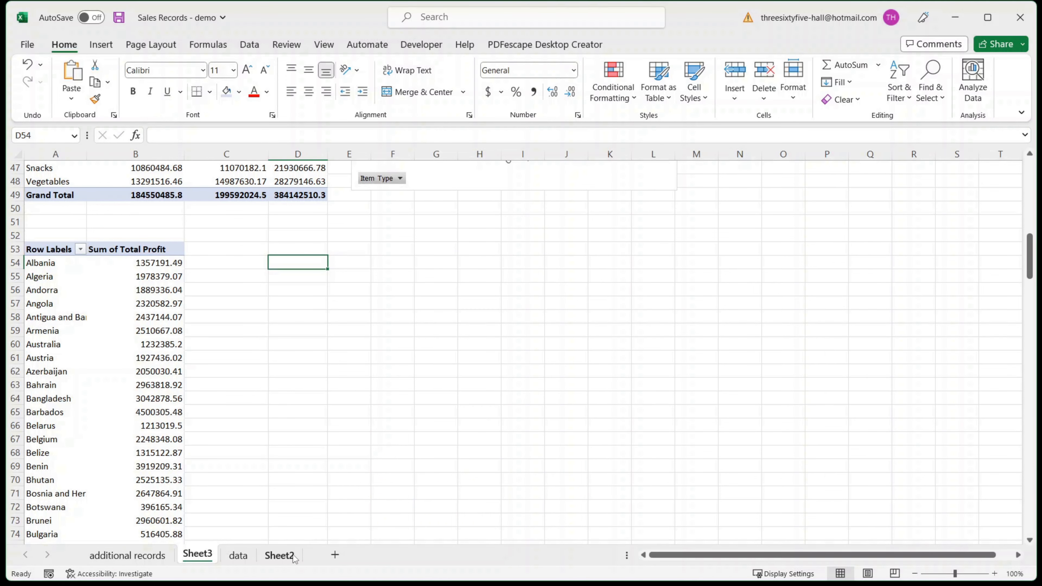
click(280, 555)
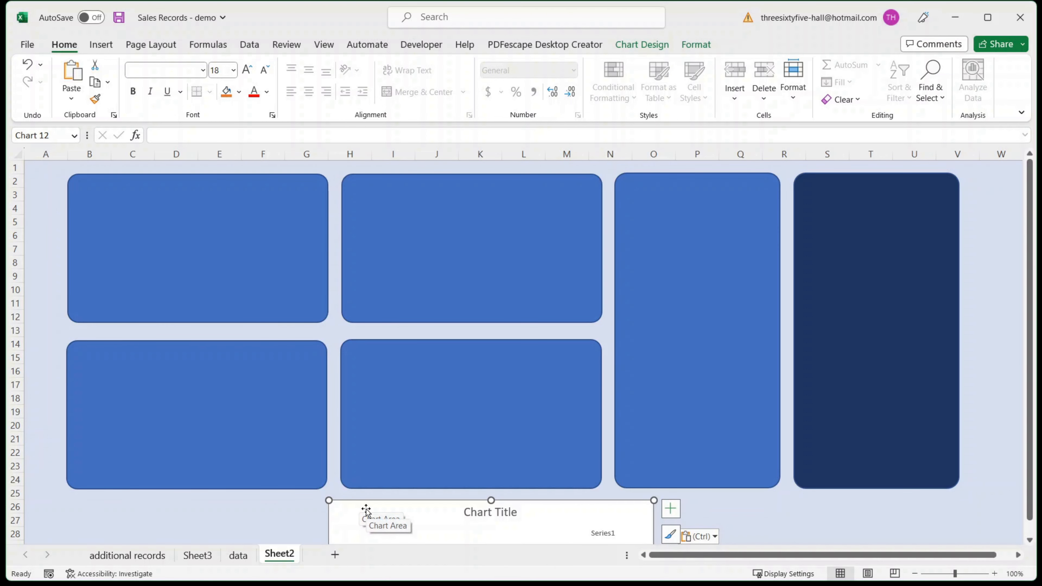
Move the map chart onto the lower panel over columns H to M and shrink it to fit inside the panel's border.
drag(431, 521, 452, 365)
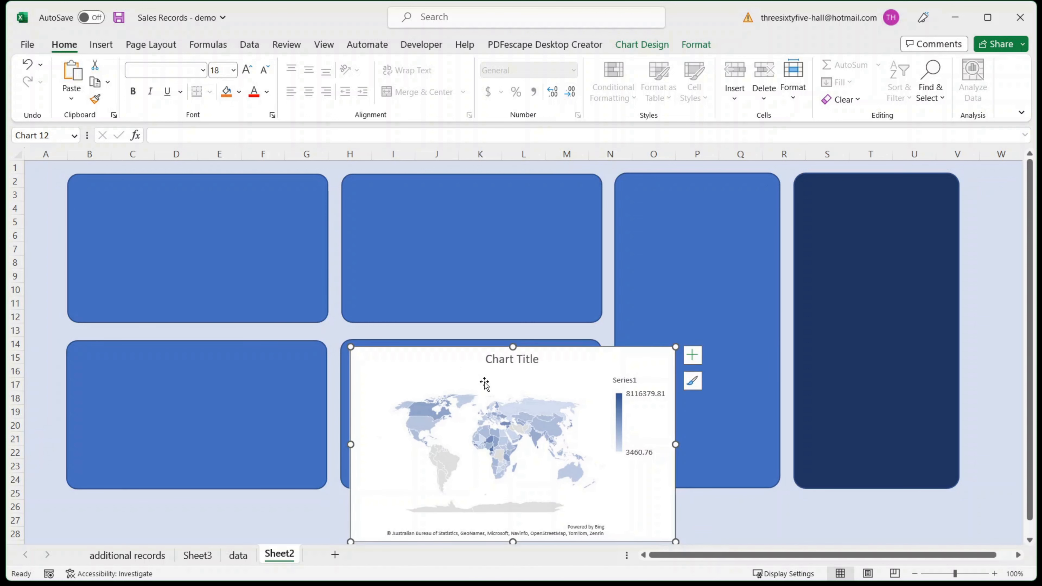
scroll(591, 421, down, 1)
drag(676, 500, 592, 444)
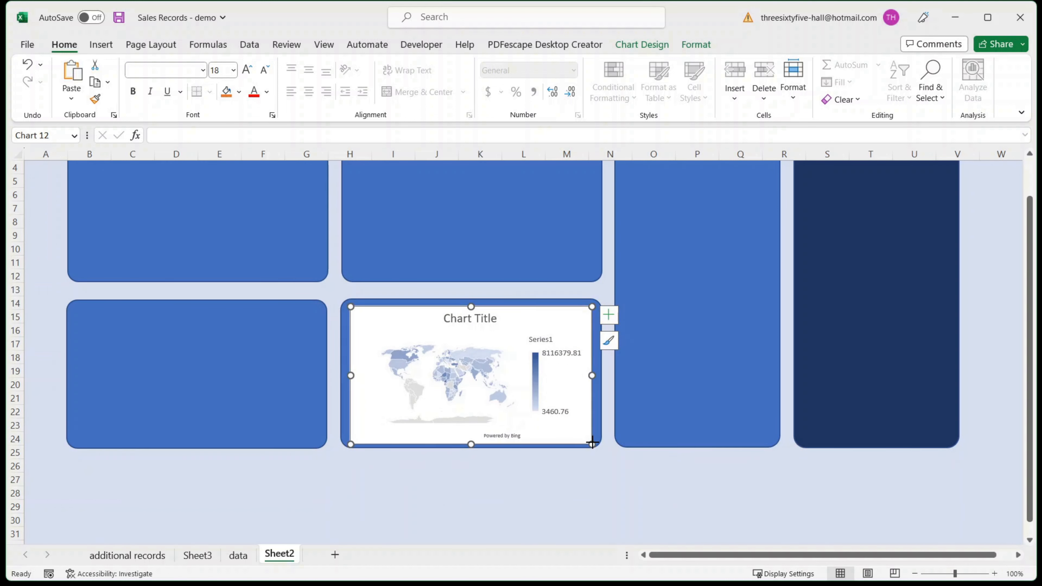
click(610, 453)
scroll(575, 493, up, 1)
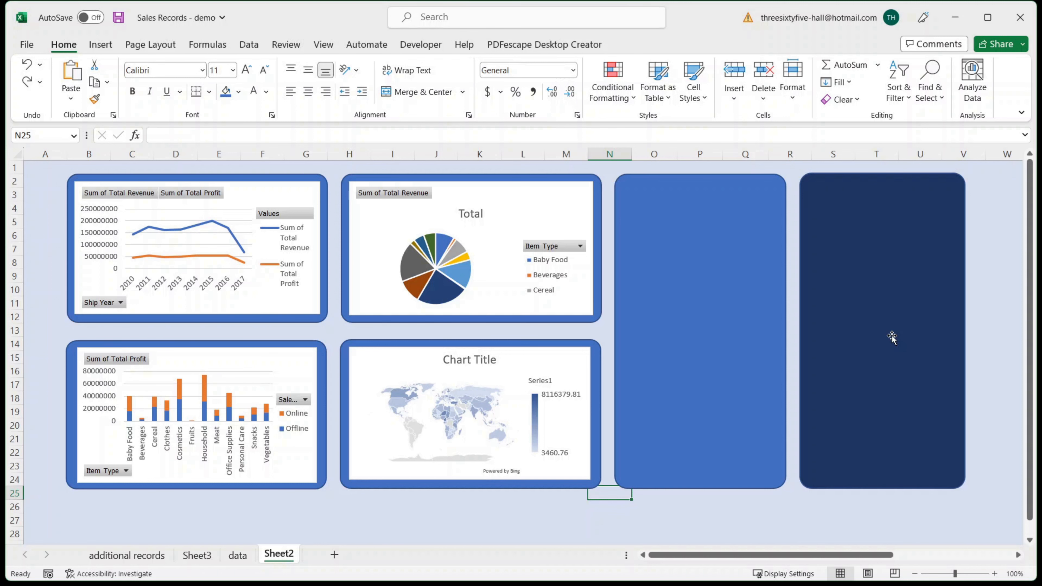
Insert a Region slicer for the yearly revenue and profit PivotTable on Sheet3 and move it beside that table.
click(199, 556)
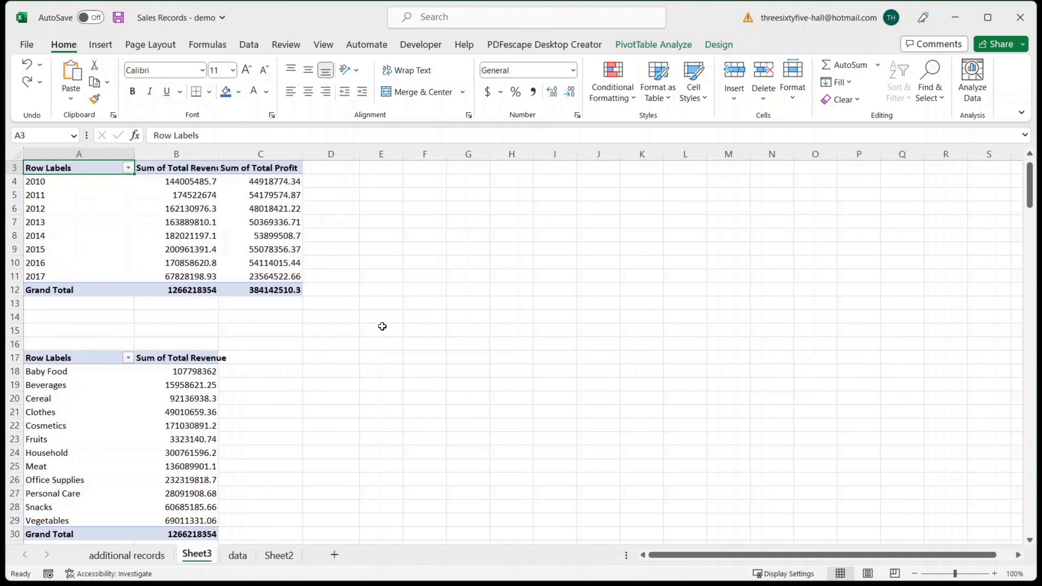
scroll(382, 326, up, 1)
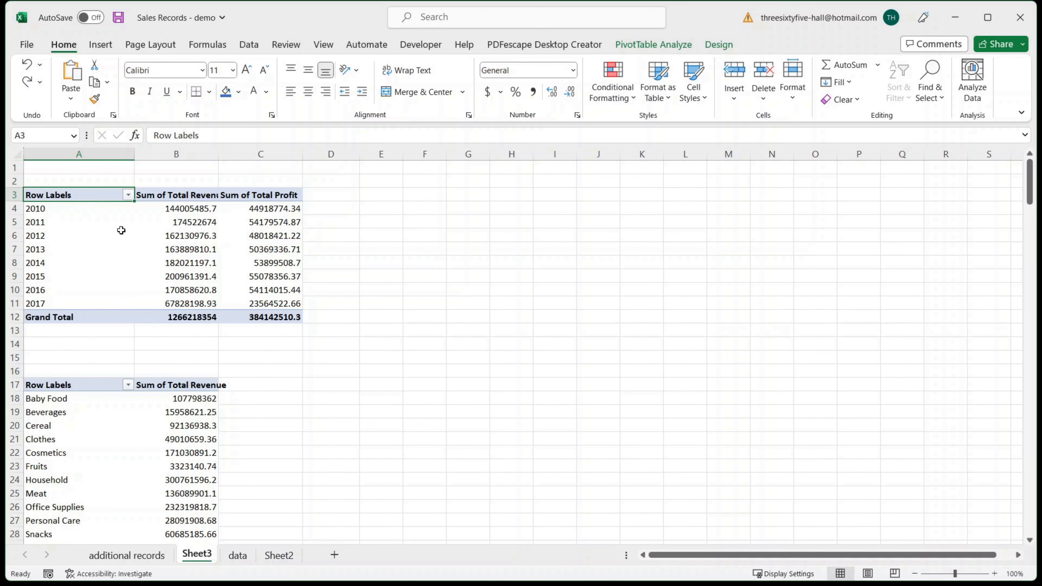
click(667, 46)
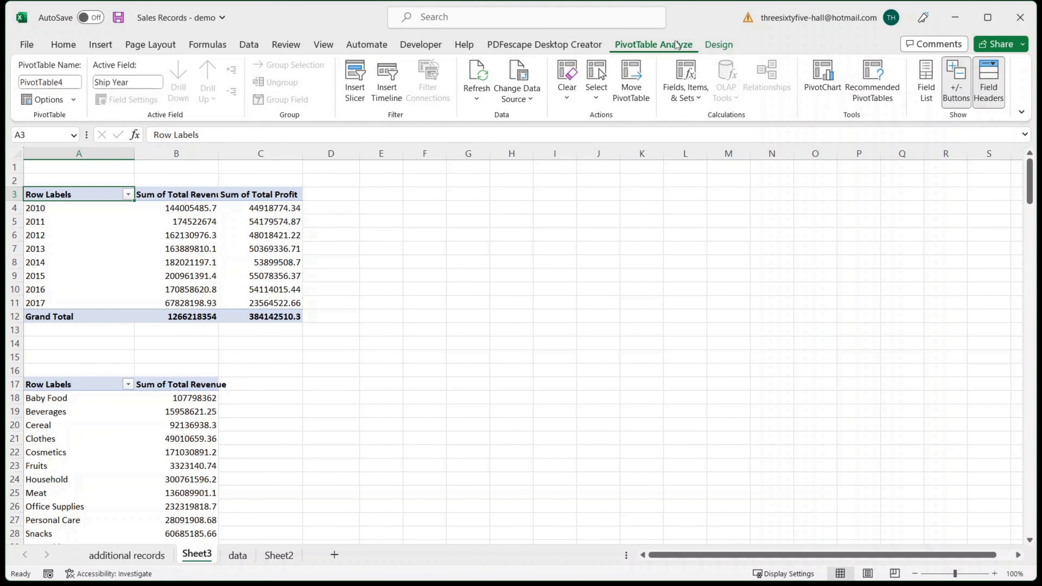
click(361, 82)
click(373, 147)
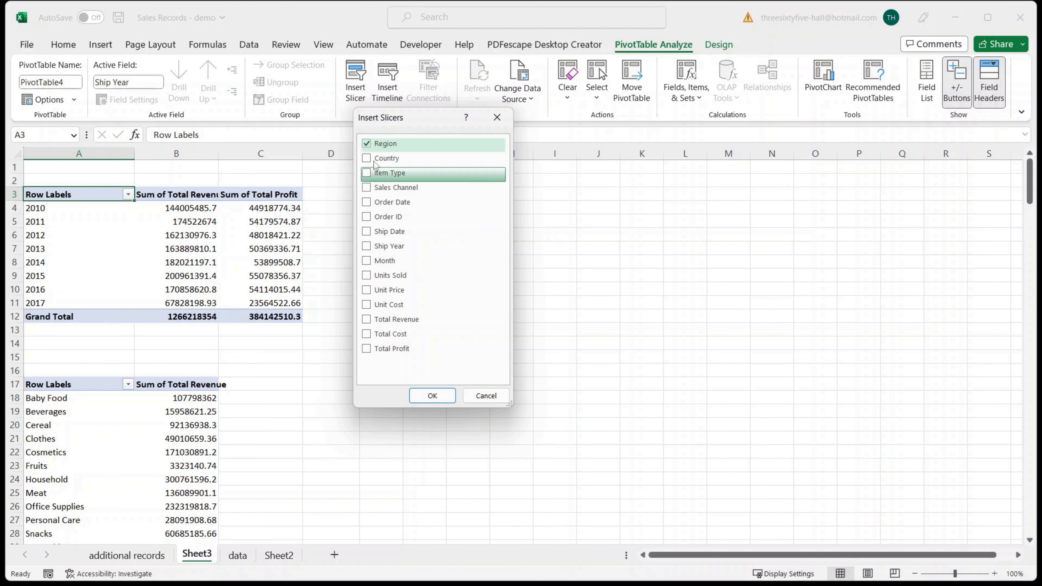
click(433, 396)
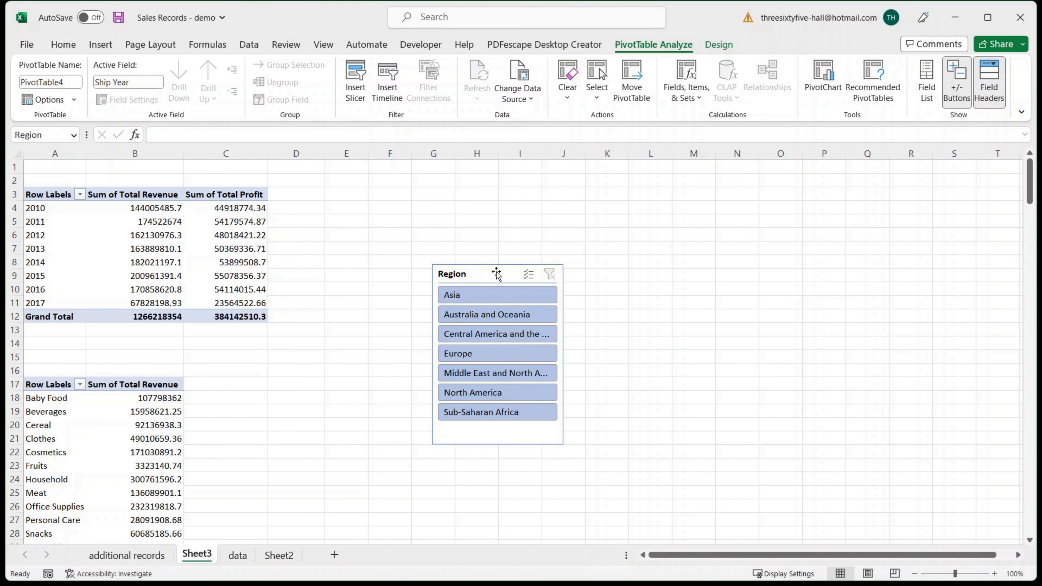
drag(496, 273, 378, 185)
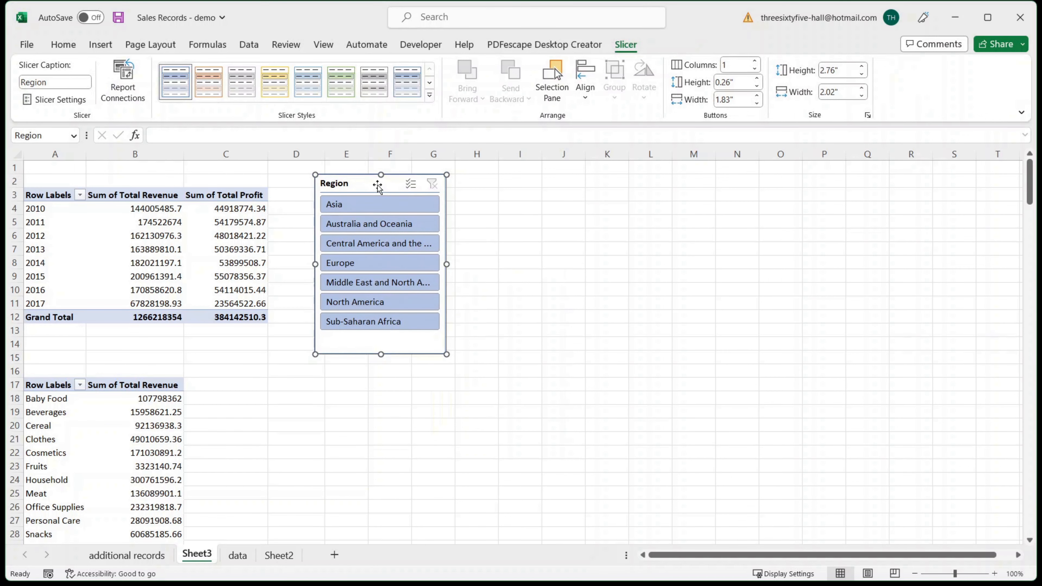
Connect the Region slicer to PivotTable10, PivotTable5 and PivotTable9 in addition to PivotTable4.
right_click(397, 184)
click(445, 382)
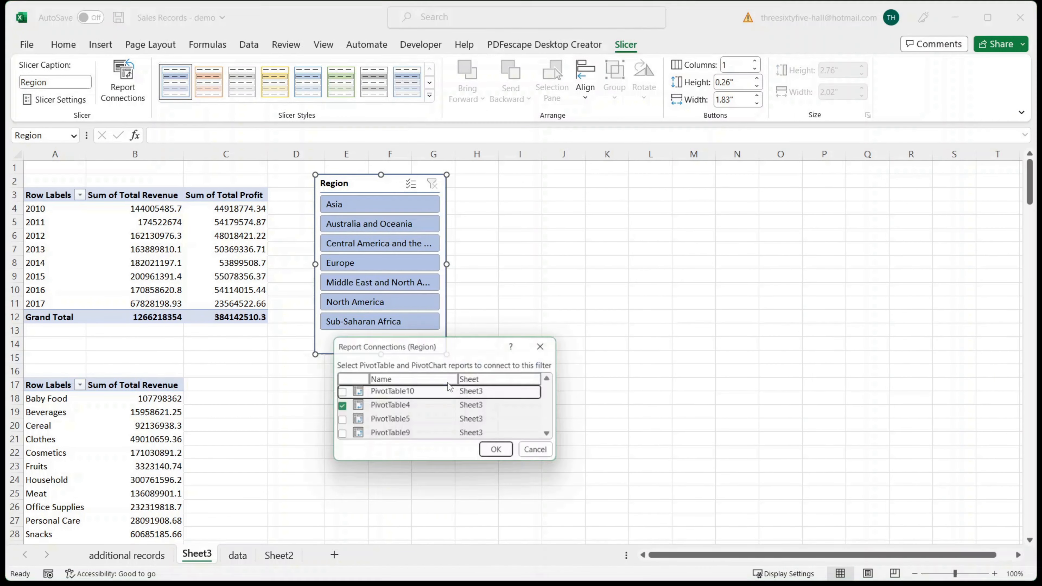
click(339, 392)
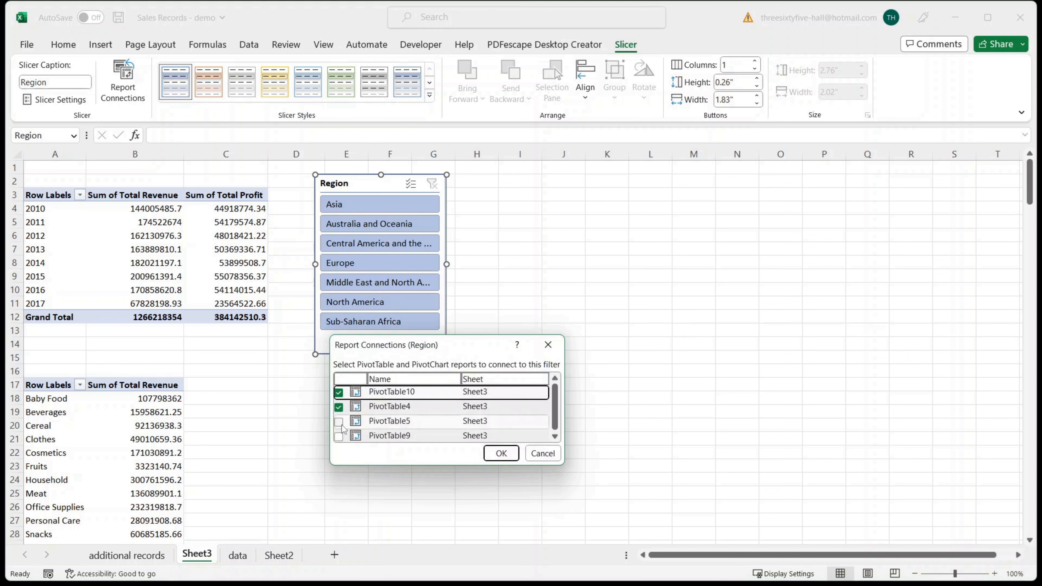
click(339, 422)
click(339, 436)
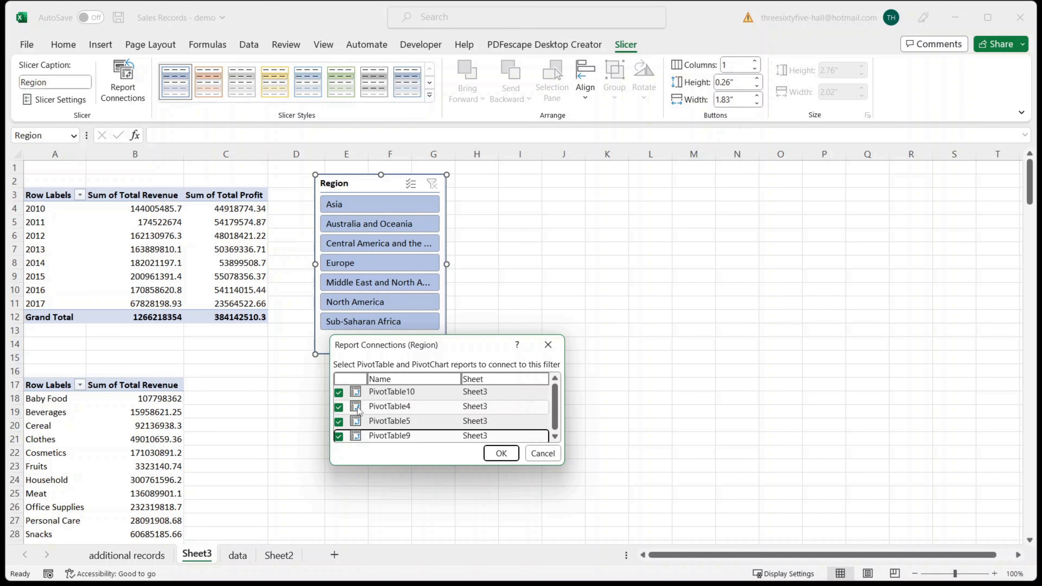
click(501, 454)
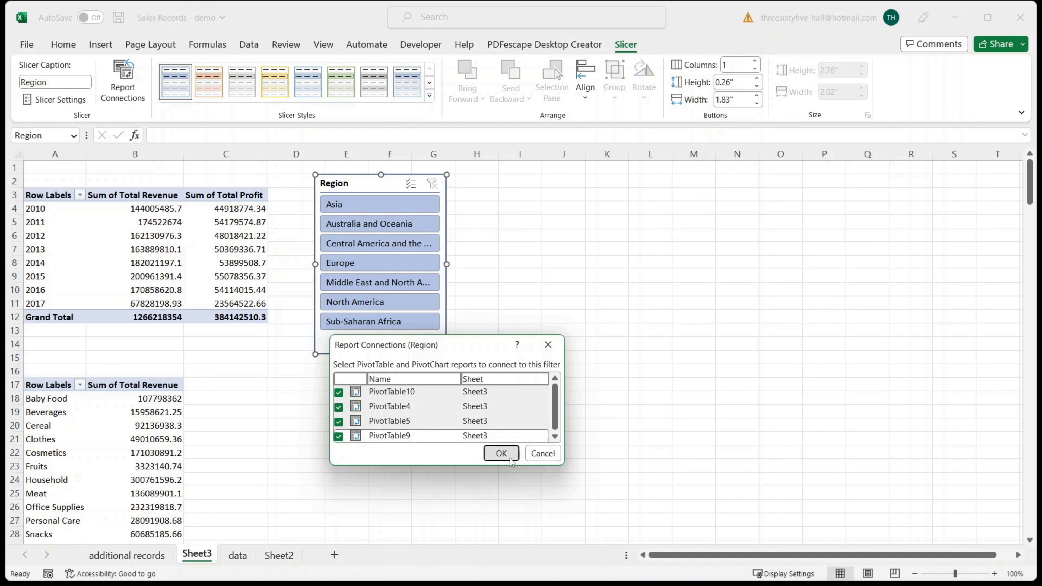
click(472, 375)
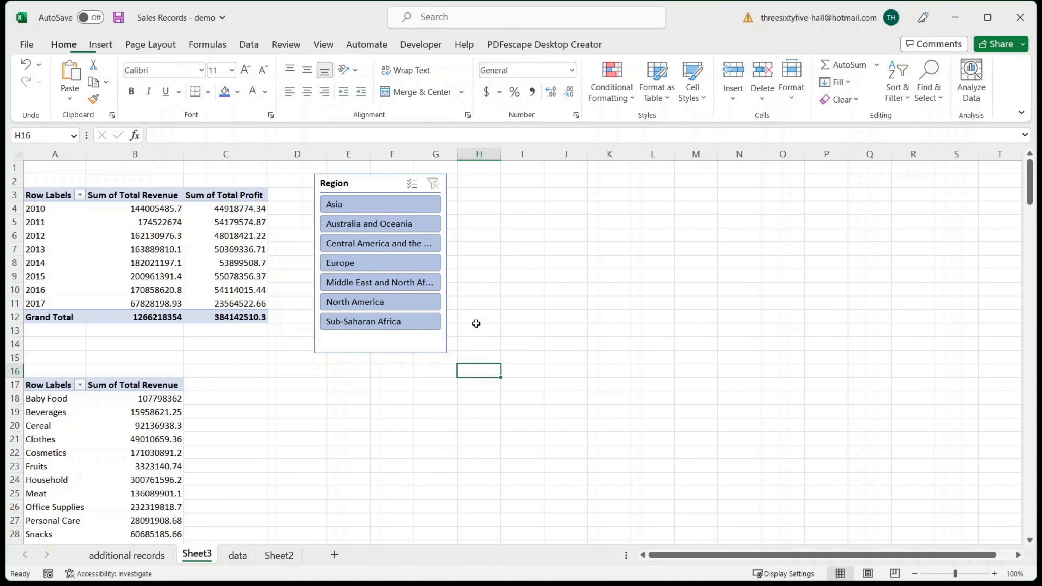
Insert a Month slicer for the yearly PivotTable and place it beside the Region slicer.
click(62, 209)
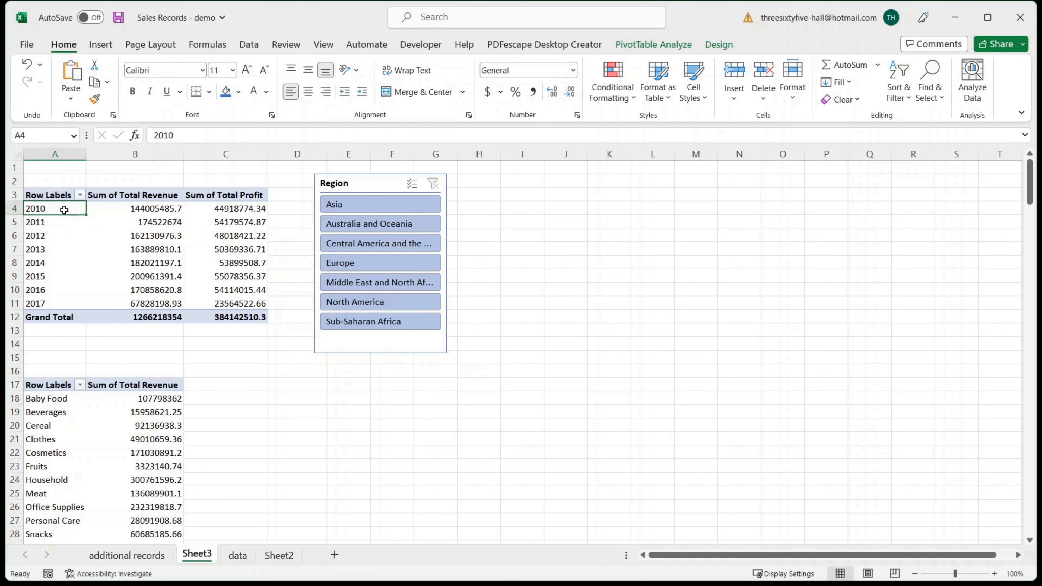
click(654, 44)
click(366, 84)
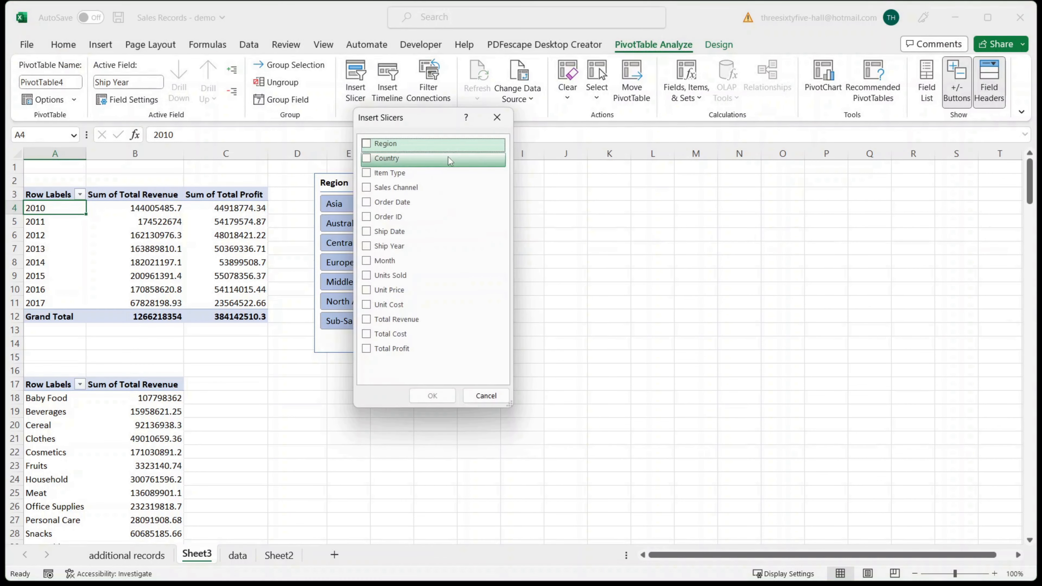
drag(424, 118, 506, 124)
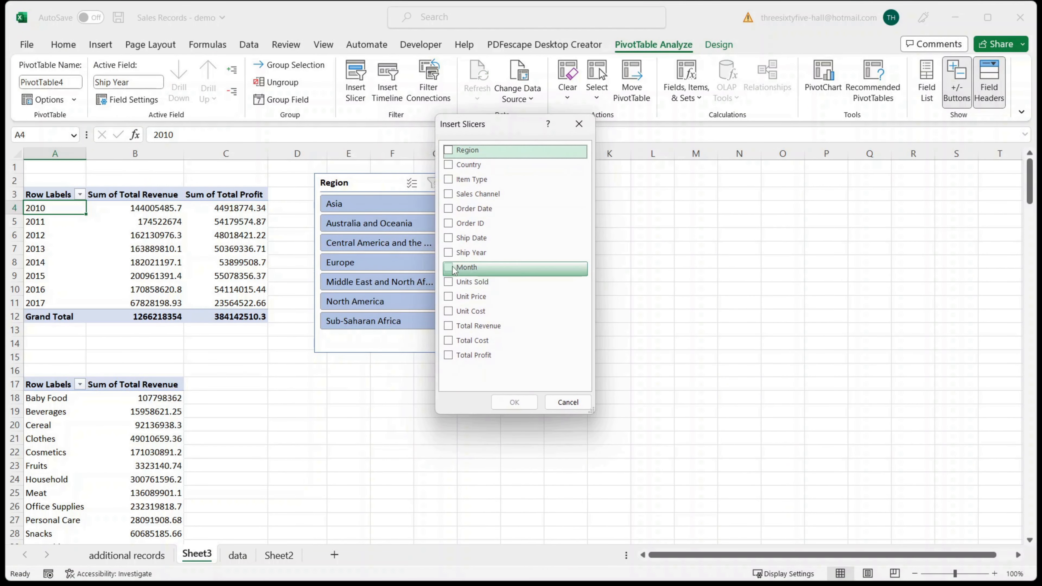
click(466, 267)
click(499, 408)
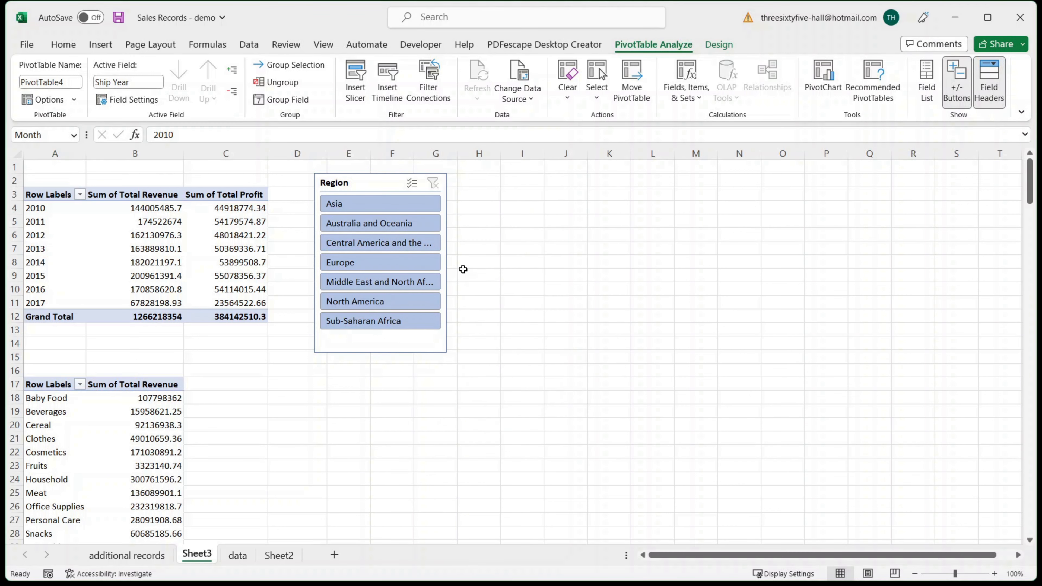
drag(521, 278, 513, 186)
Connect the Month slicer to PivotTable10, PivotTable5 and PivotTable9 as well as PivotTable4.
right_click(512, 187)
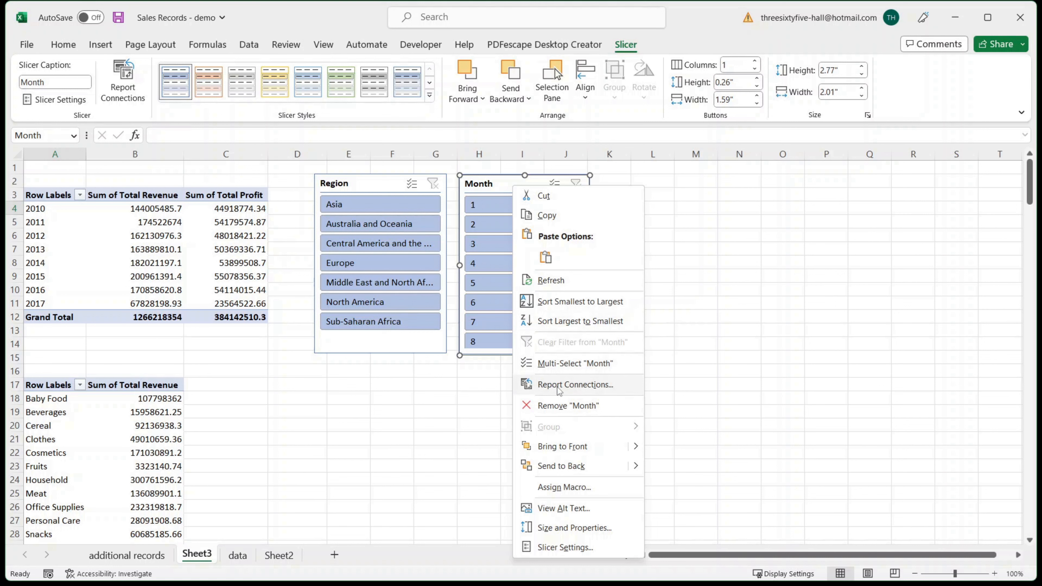
click(575, 385)
click(449, 397)
click(448, 426)
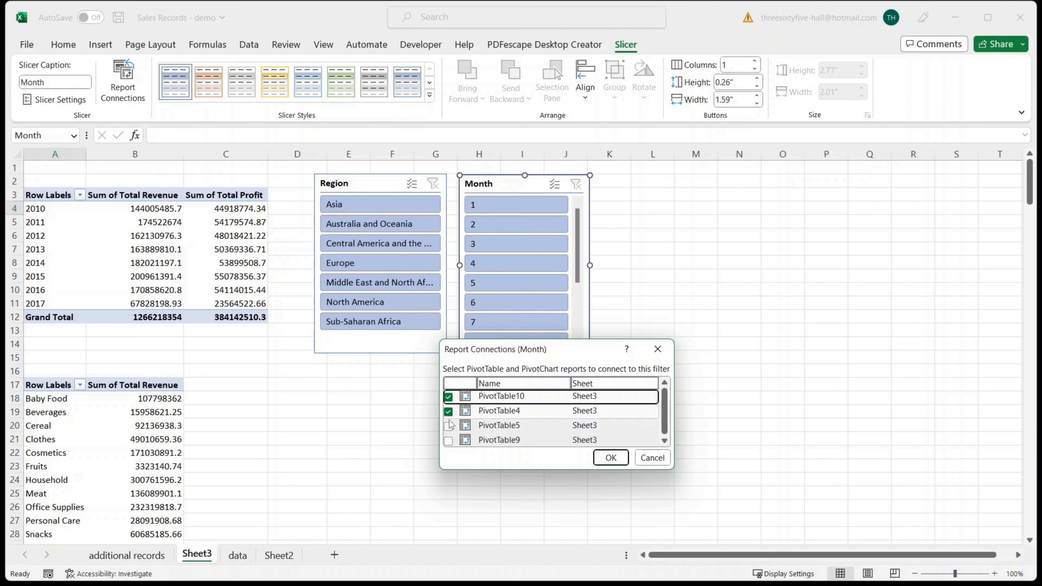
click(449, 440)
click(603, 458)
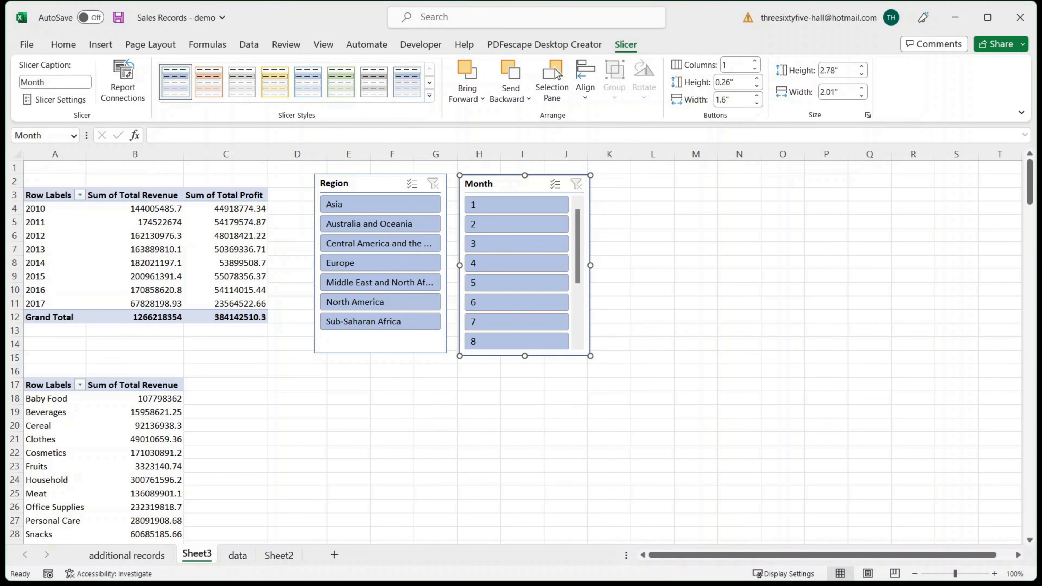
Move the Region slicer from Sheet3 to Sheet2 and place it in the upper part of the dark blue panel.
click(388, 183)
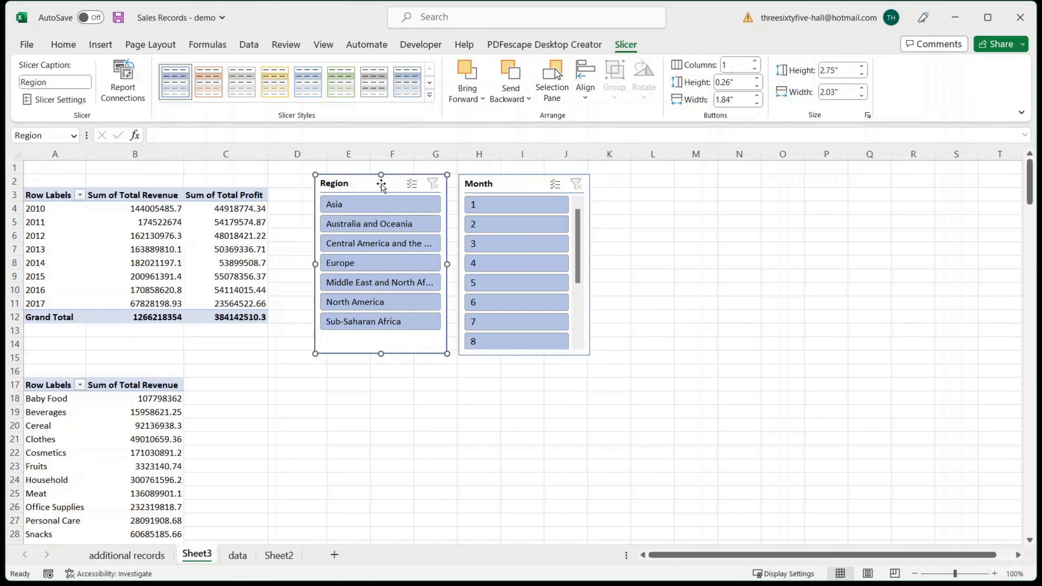
key(ctrl+x)
click(279, 556)
key(ctrl+v)
drag(656, 358, 881, 187)
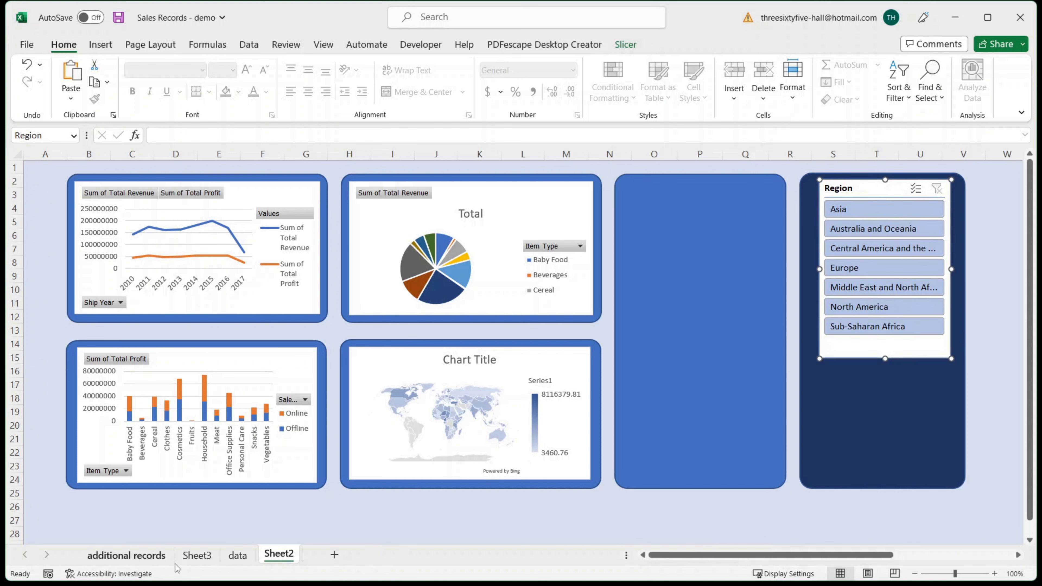
Cut the Month slicer from Sheet3.
click(196, 554)
right_click(540, 184)
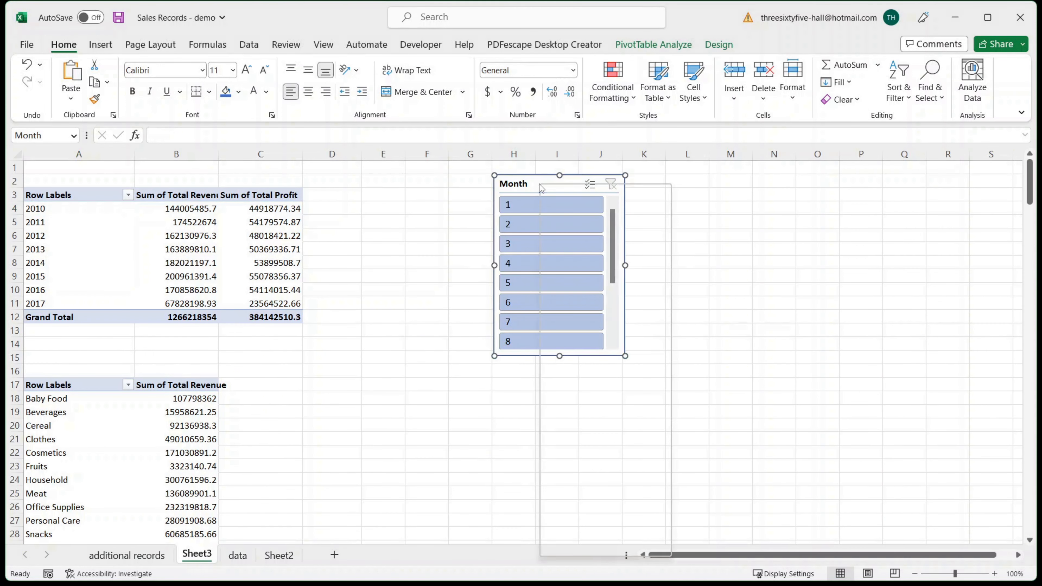
click(558, 193)
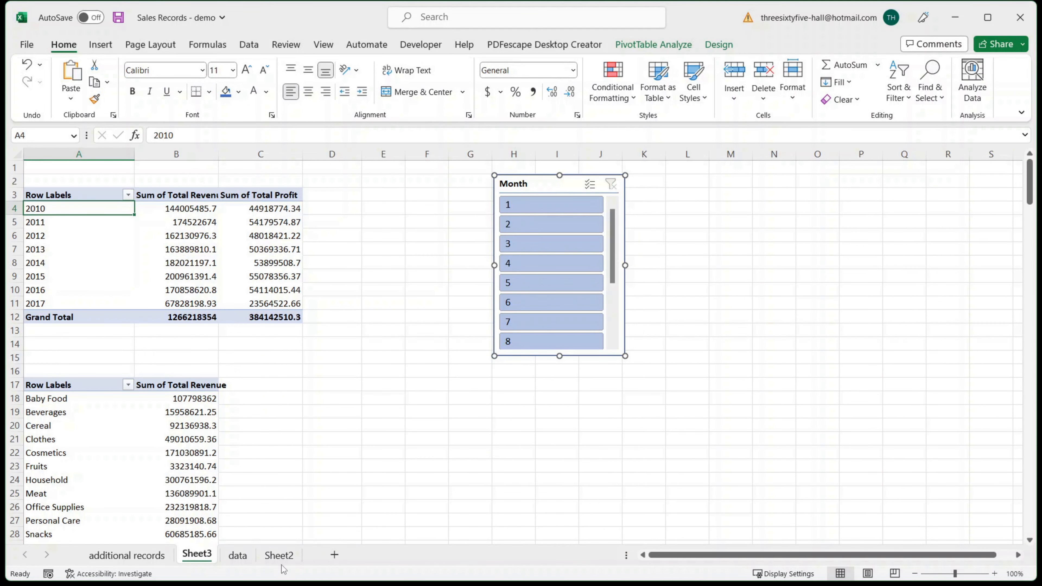
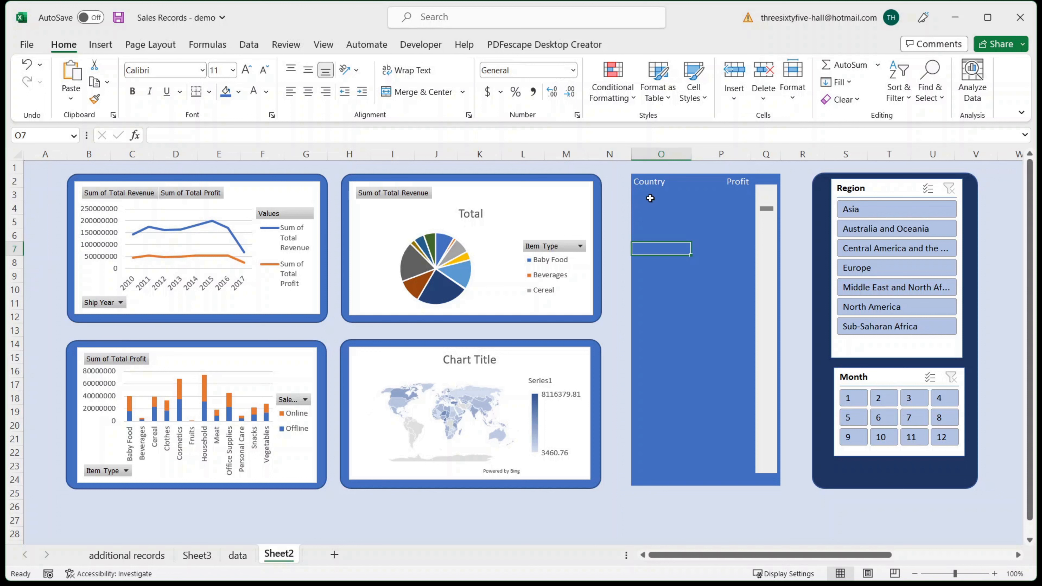
Enter 20 in cell D52 on Sheet3, directly above the country count.
click(237, 555)
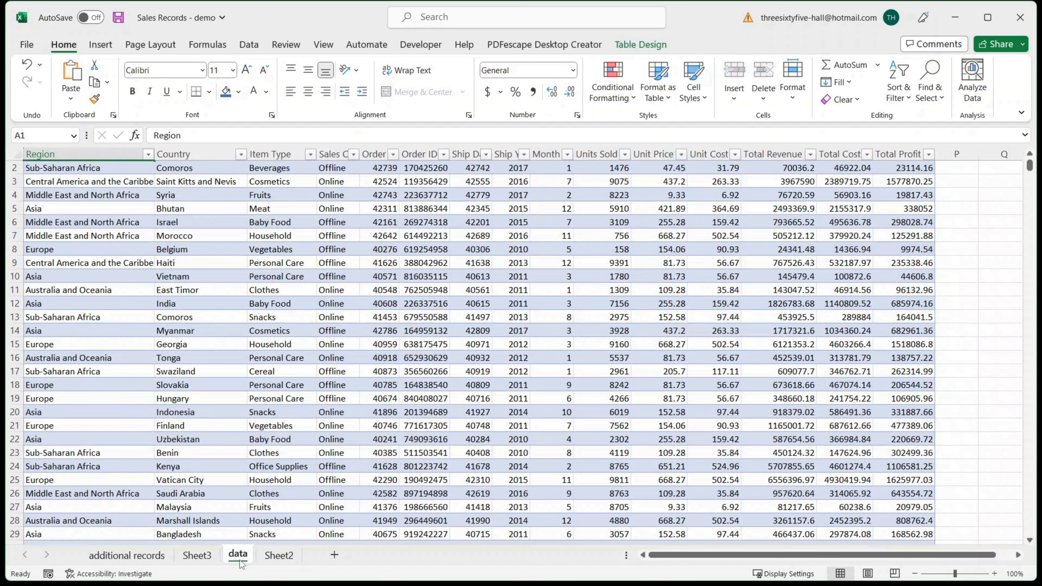
click(210, 561)
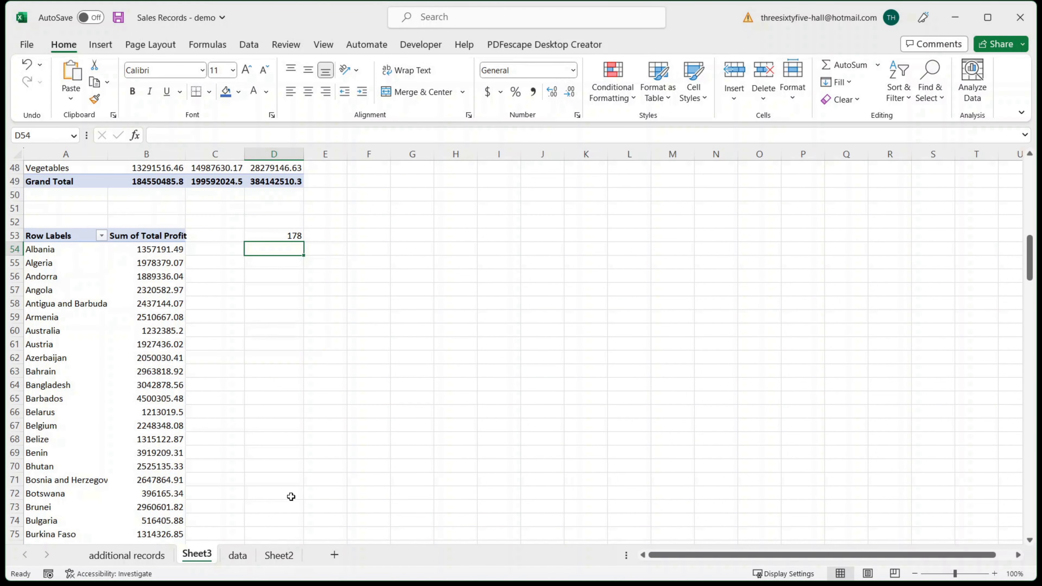
click(293, 224)
Start an INDEX formula in Sheet2 cell O3 under Country, using the country names in Sheet3 A54:A231 as its array.
click(279, 555)
click(652, 194)
text(=)
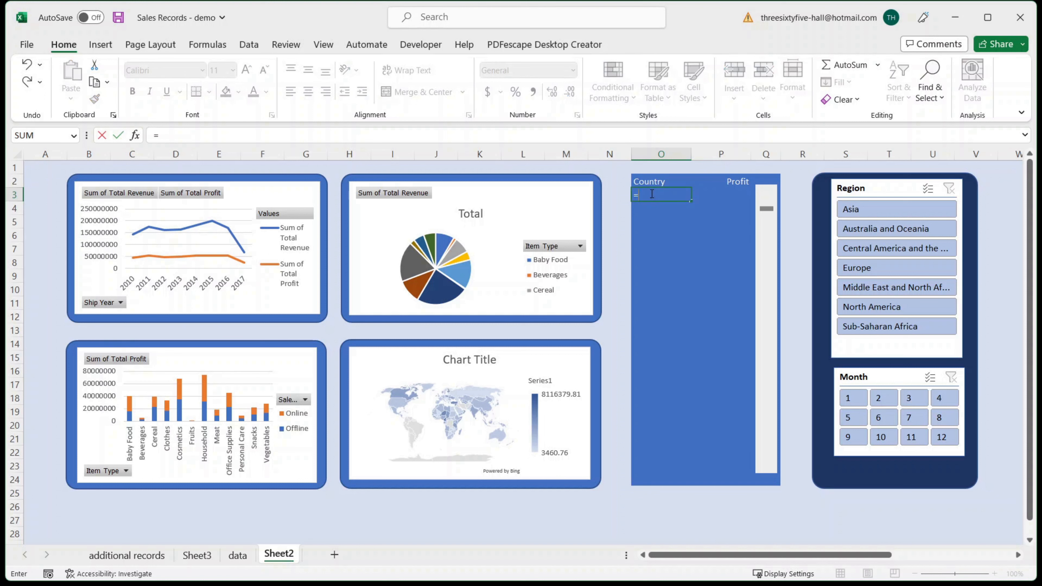
text(INDEX()
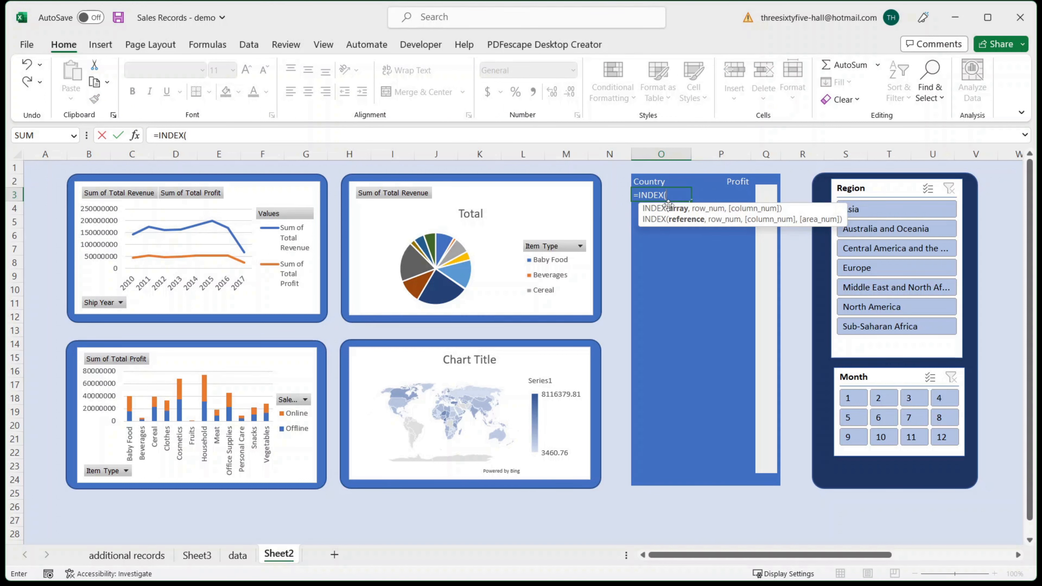
click(197, 555)
click(66, 222)
key(ctrl+shift+Down)
key(shift+Up)
Fix the end row of the array as A$231 and complete the INDEX formula with row number 1.
click(241, 136)
text($231)
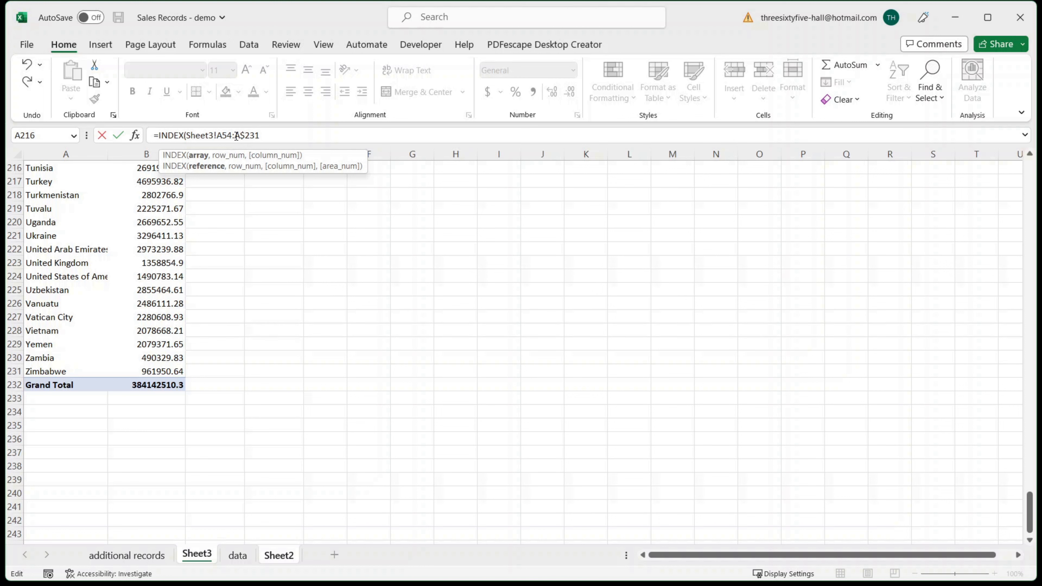
drag(235, 136, 239, 136)
click(245, 136)
text(,)
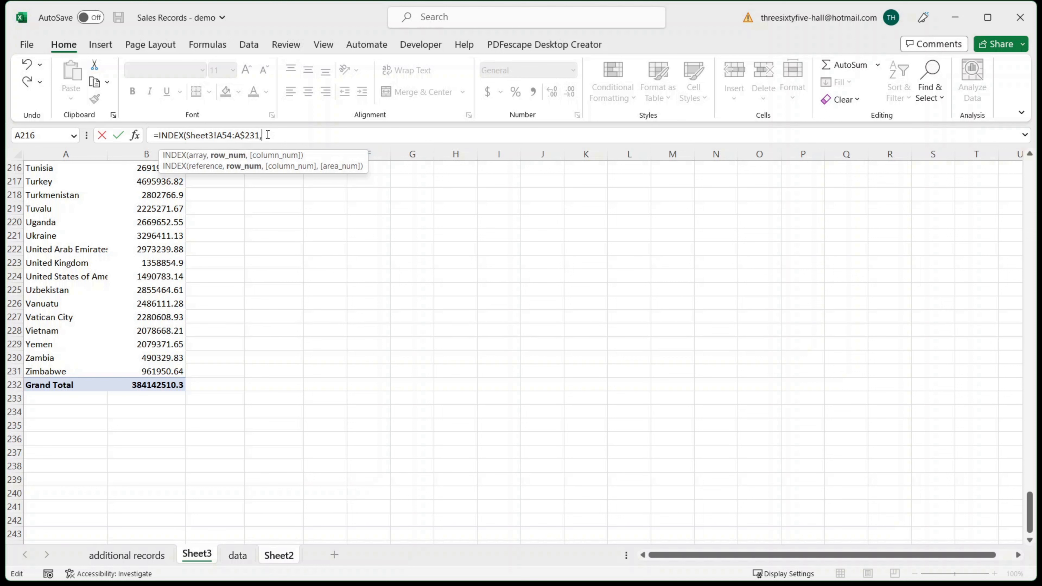
text(1))
key(Return)
click(663, 196)
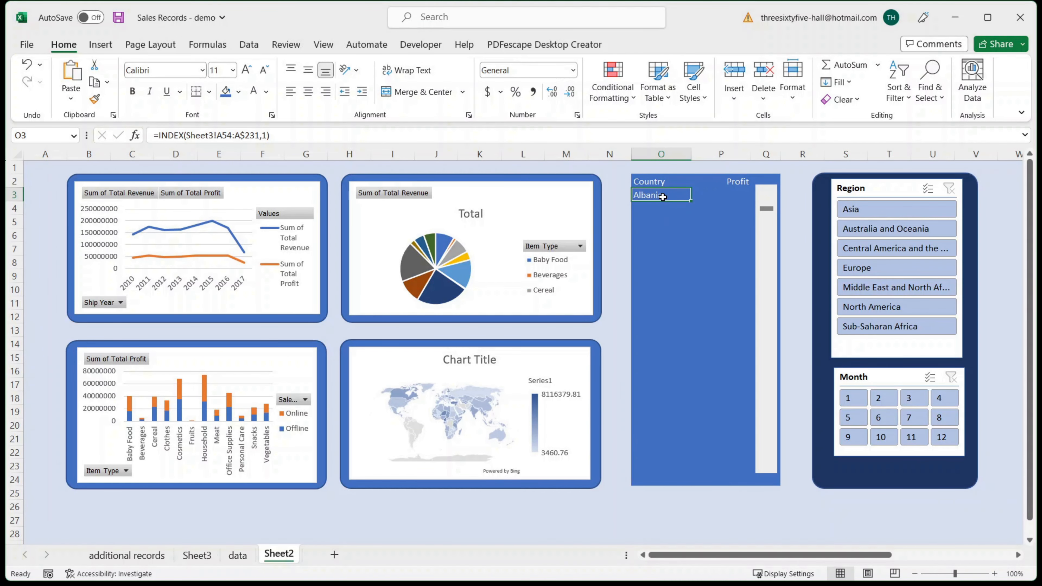
Enter 1 in cell E53 on Sheet3, beside the country count.
click(197, 555)
scroll(254, 346, up, 20)
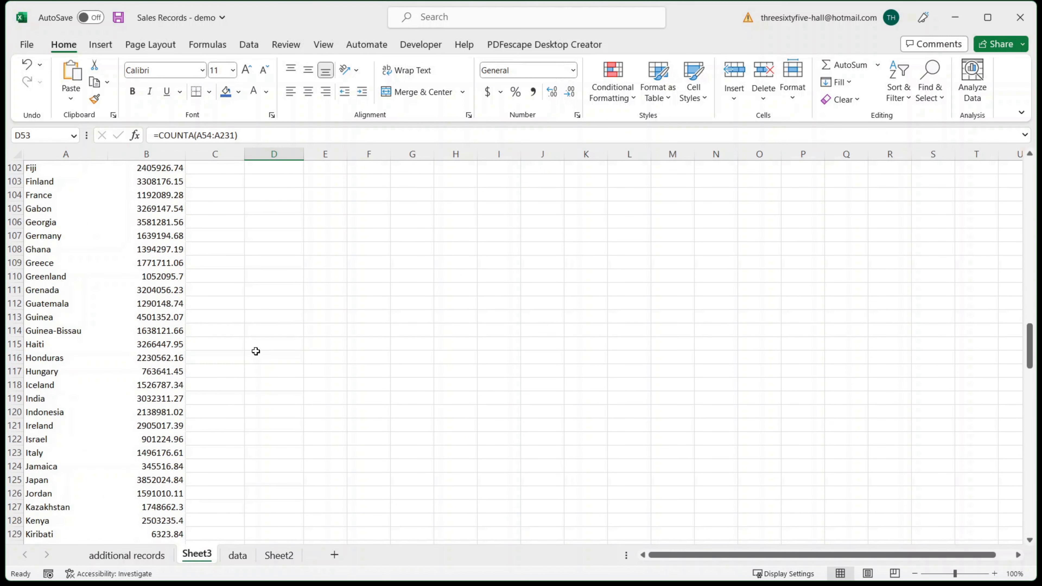
click(291, 493)
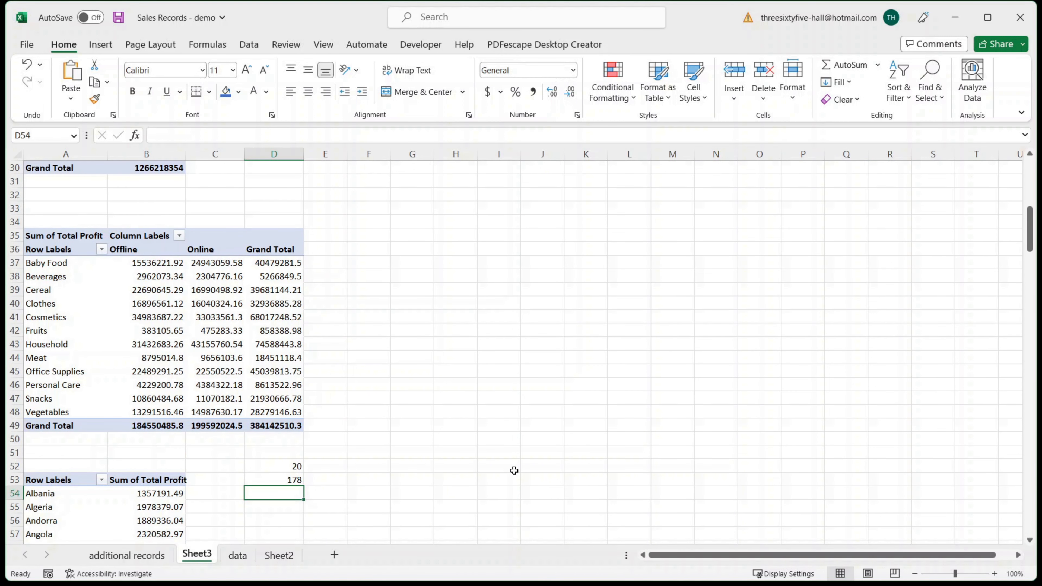
key(Right)
key(Up)
Copy the INDEX formula from O3 into P3 under Profit on Sheet2, so it reads Sheet3 B54:B$231.
click(279, 555)
click(661, 195)
click(711, 194)
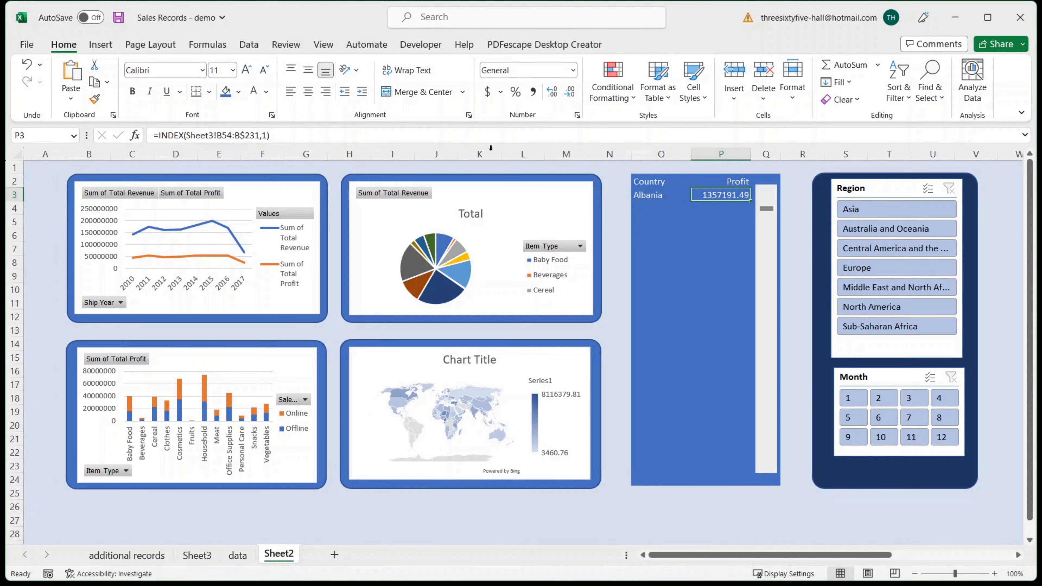
Replace the row number 1 in P3's INDEX formula with an absolute reference to cell E53 on Sheet3.
click(263, 136)
key(Delete)
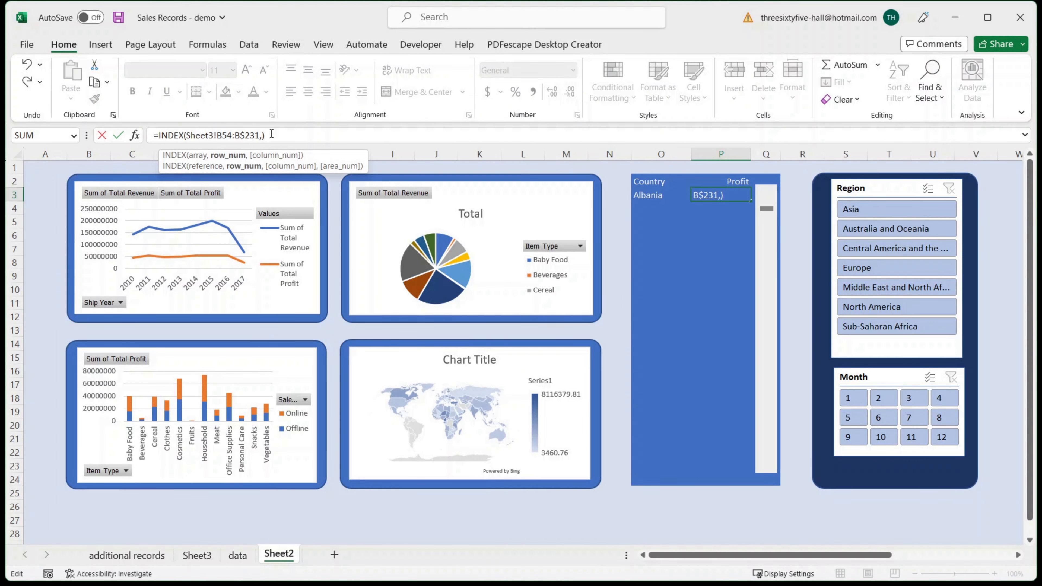
click(197, 555)
click(324, 480)
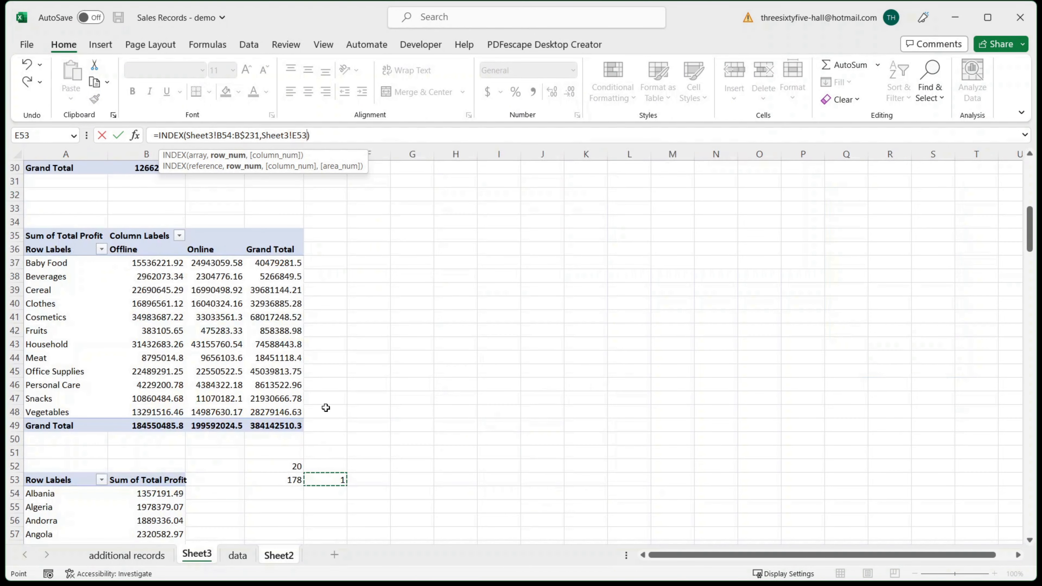
key(F4)
key(Return)
Fill the Country and Profit formulas from O3:P3 down to row 22.
mouse_move(661, 195)
mouse_down()
mouse_move(721, 195)
mouse_move(701, 195)
mouse_move(752, 455)
mouse_up()
drag(621, 399, 621, 455)
click(622, 467)
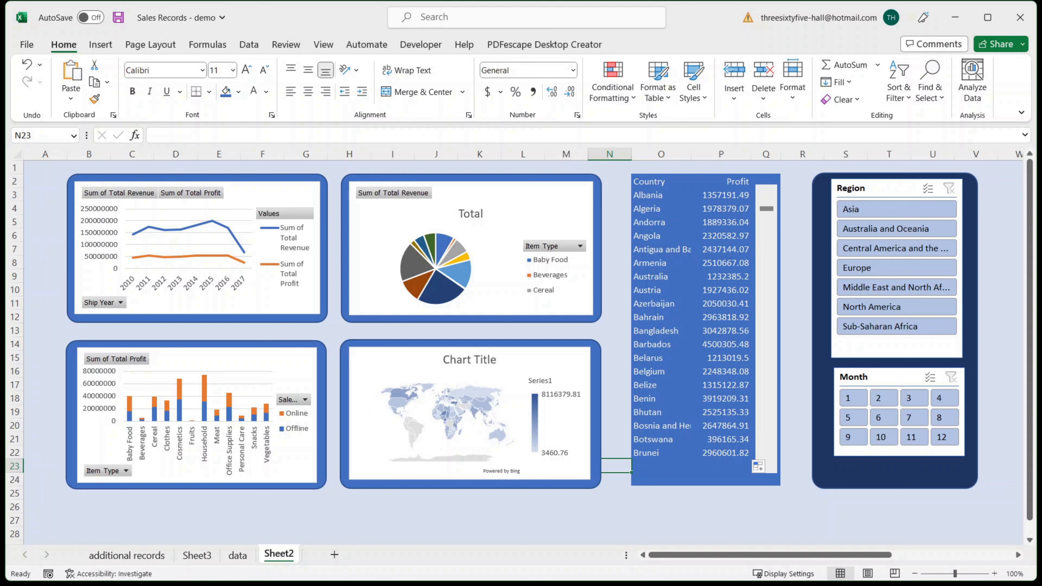
Open the control settings of the scroll bar beside the Profit column and select its minimum value for editing.
right_click(767, 320)
click(810, 445)
drag(599, 226, 579, 226)
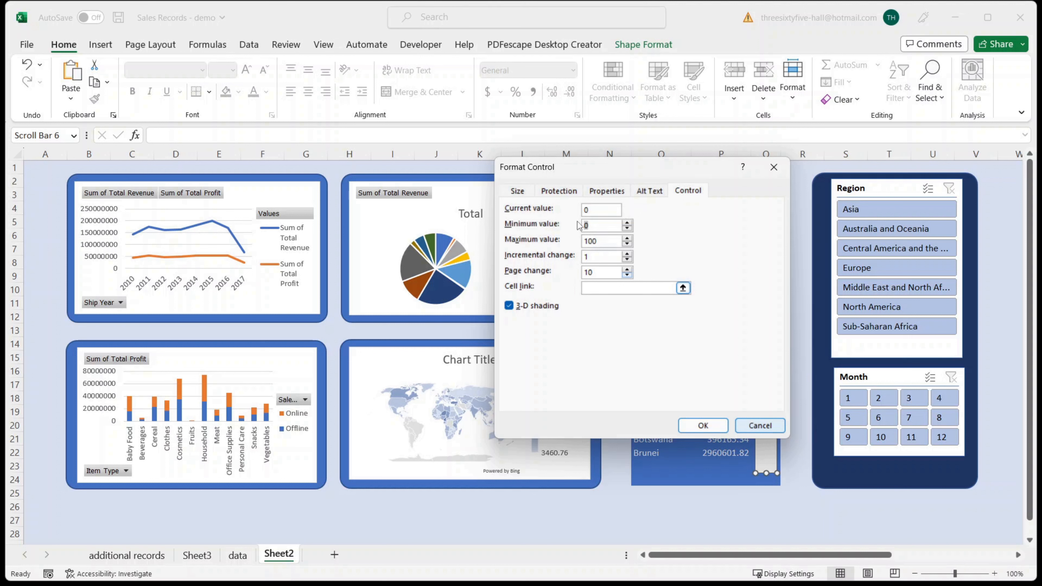